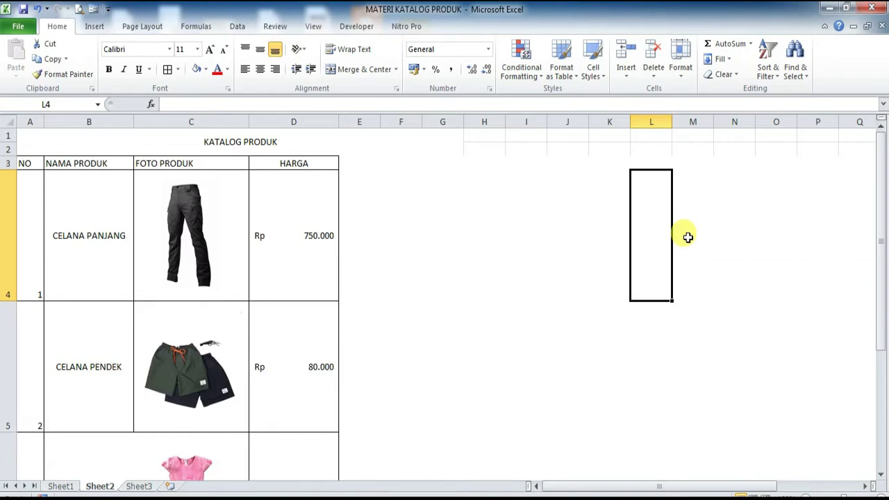
- Left-align the KATALOG PRODUK title in cell A1
click(579, 261)
click(233, 149)
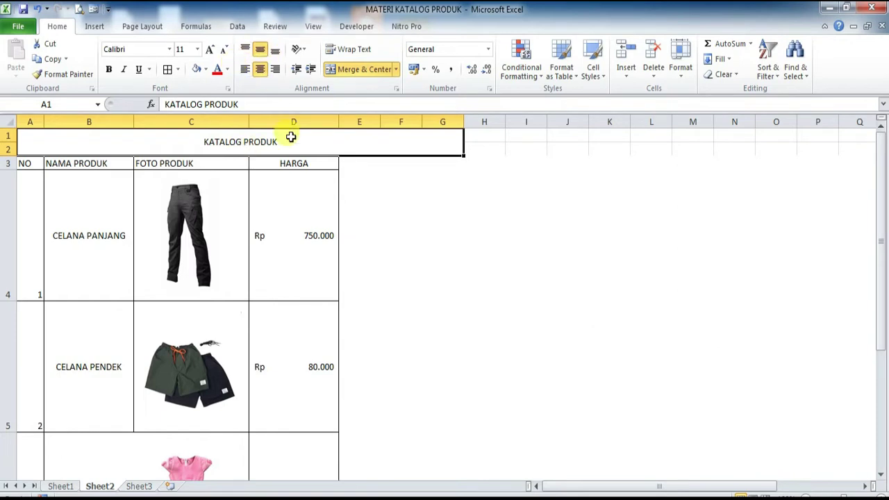
click(448, 271)
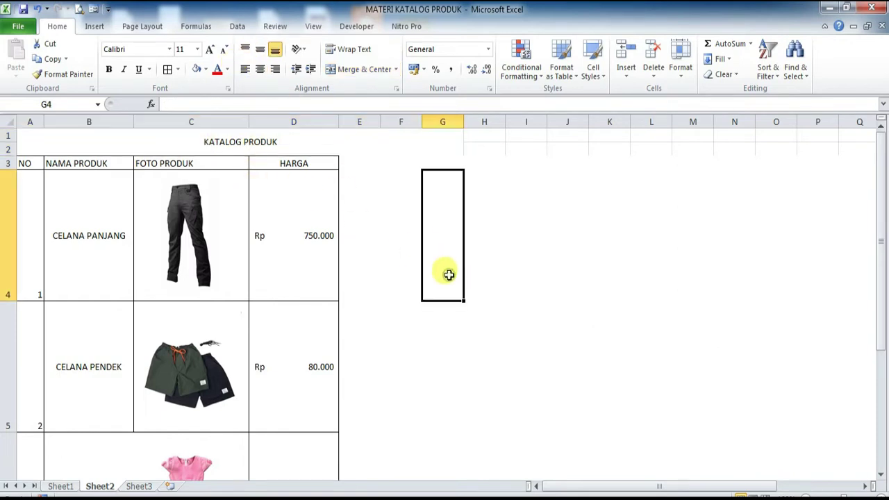
click(246, 148)
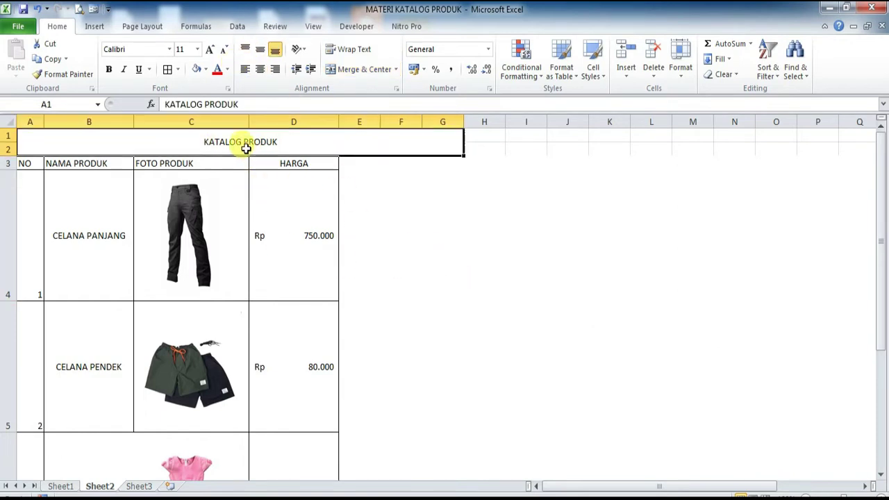
click(245, 68)
click(409, 303)
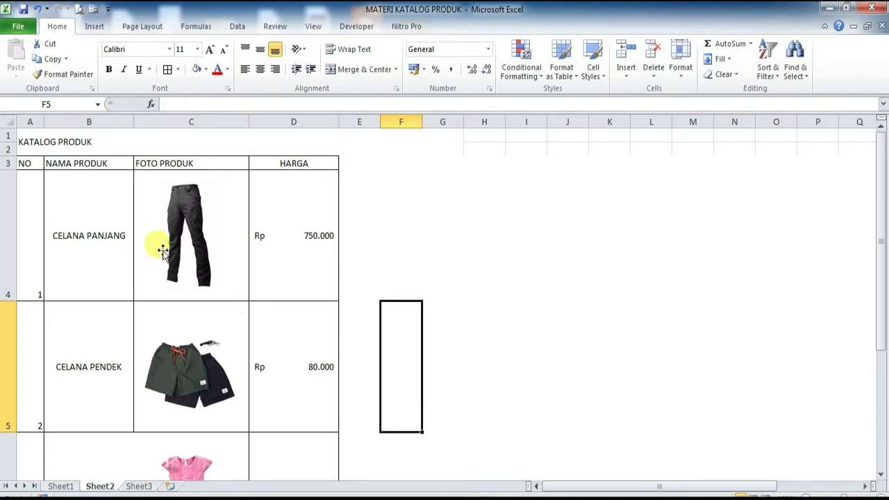
- Centre the row numbers in A4:A8
click(167, 205)
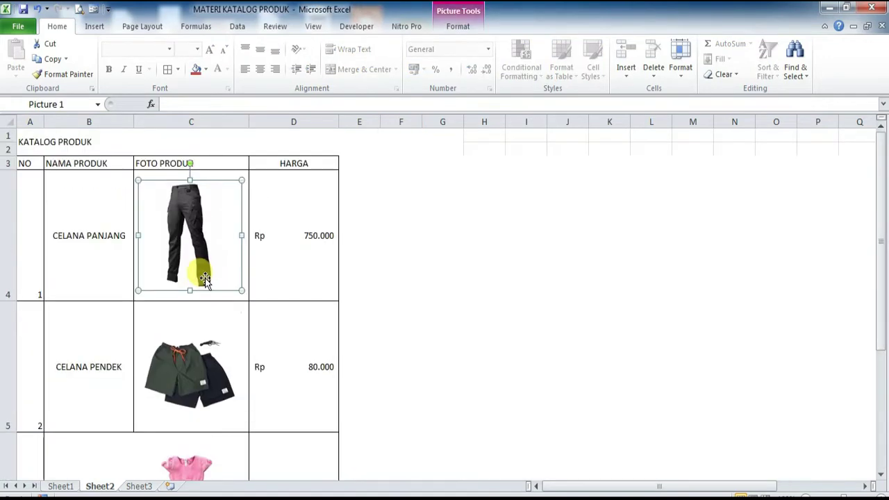
click(479, 251)
scroll(407, 264, down, 5)
scroll(431, 275, up, 5)
click(441, 277)
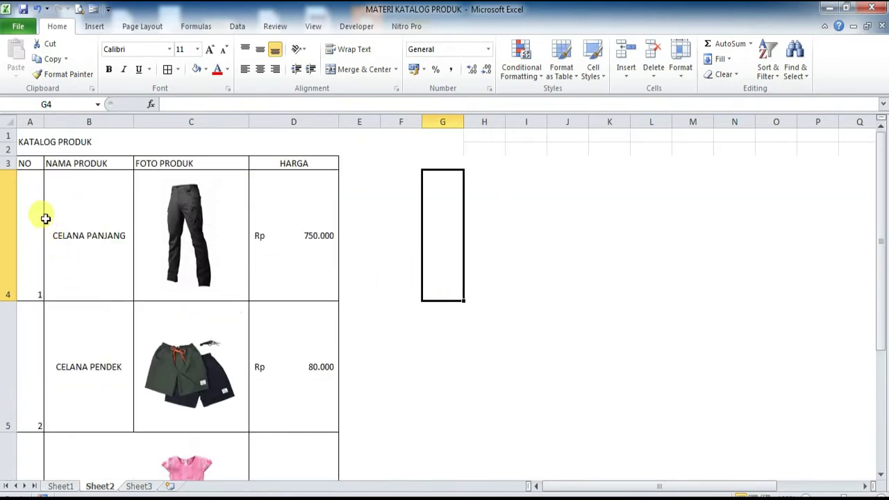
drag(46, 219, 40, 383)
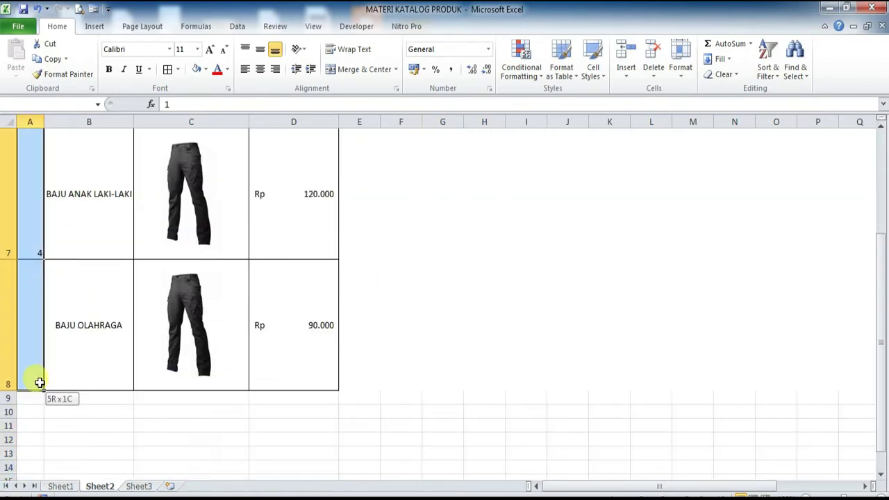
click(261, 70)
click(451, 264)
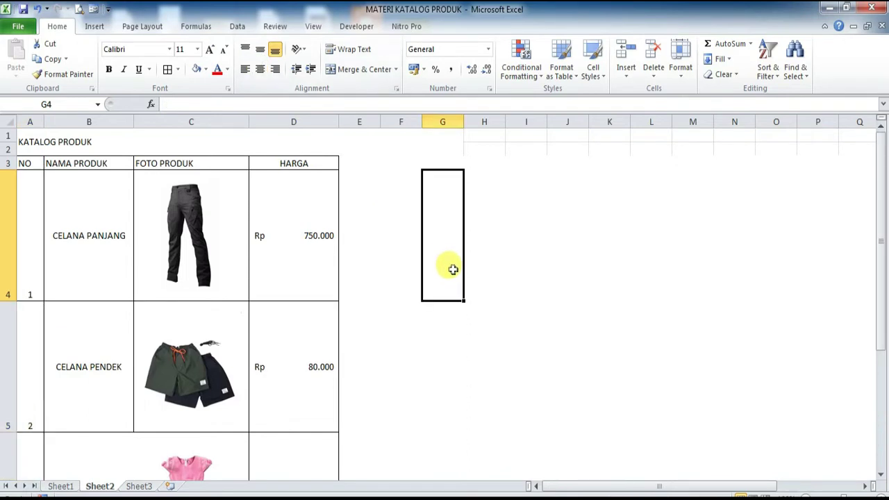
- Centre the row 3 headers NAMA PRODUK, FOTO PRODUK and HARGA in B3:D3
drag(82, 164, 300, 155)
click(261, 70)
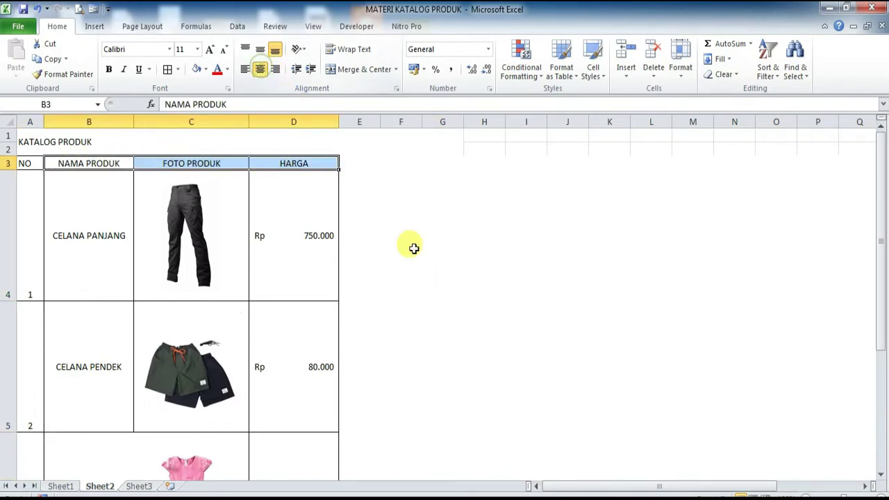
click(452, 252)
click(589, 256)
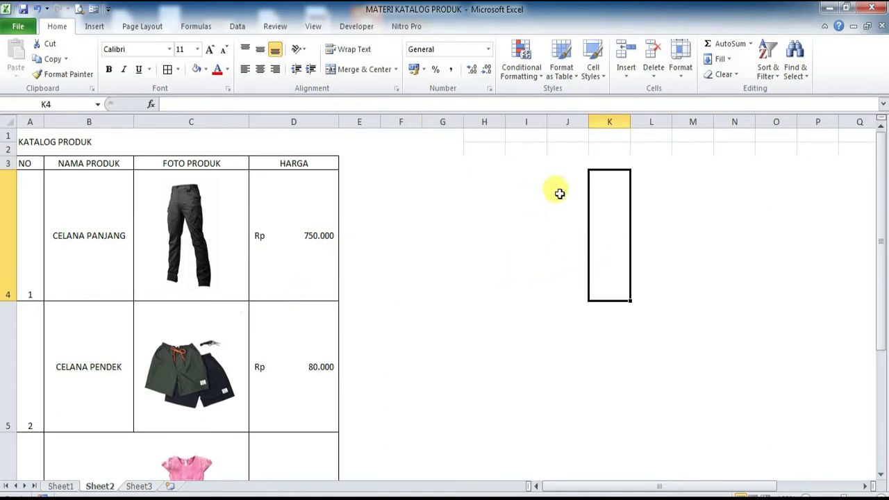
click(677, 197)
click(608, 135)
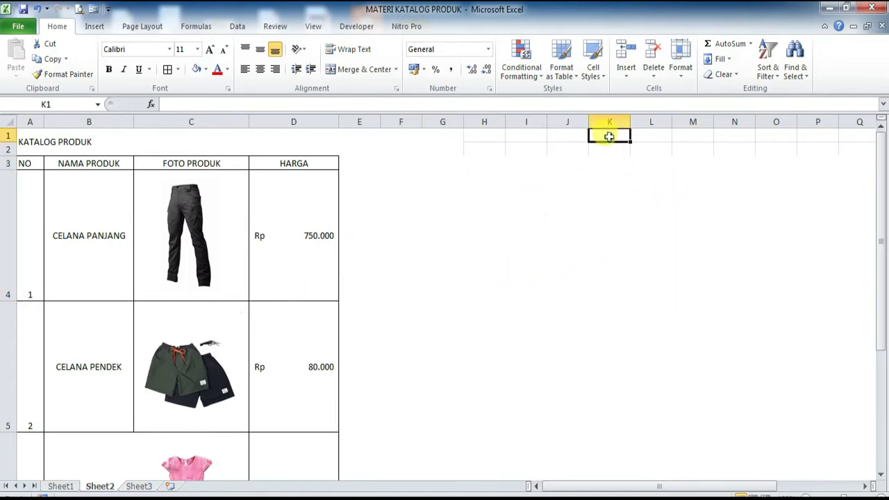
- On Sheet3, enter the label 'baju' in cell C3
click(93, 26)
click(86, 57)
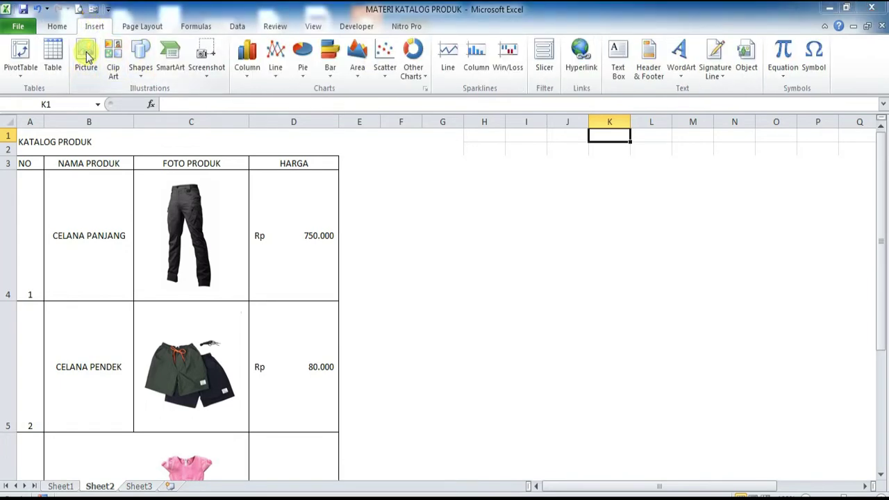
click(400, 312)
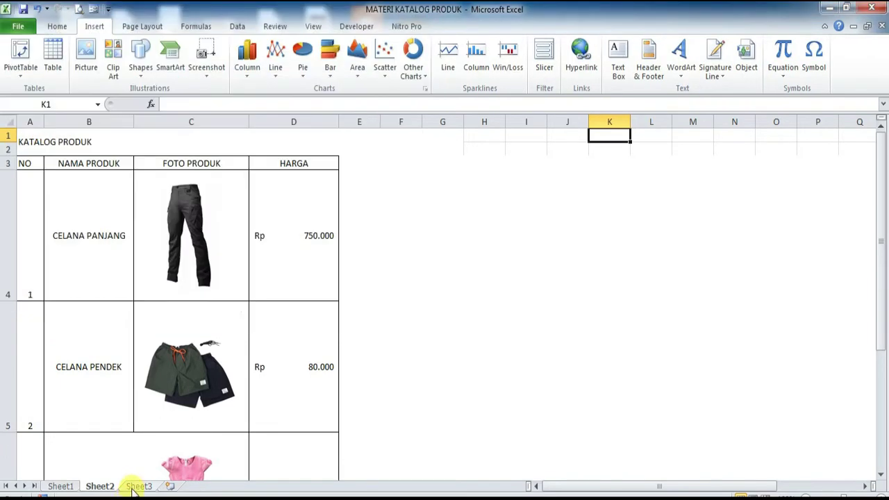
click(138, 486)
click(222, 303)
click(147, 162)
click(120, 164)
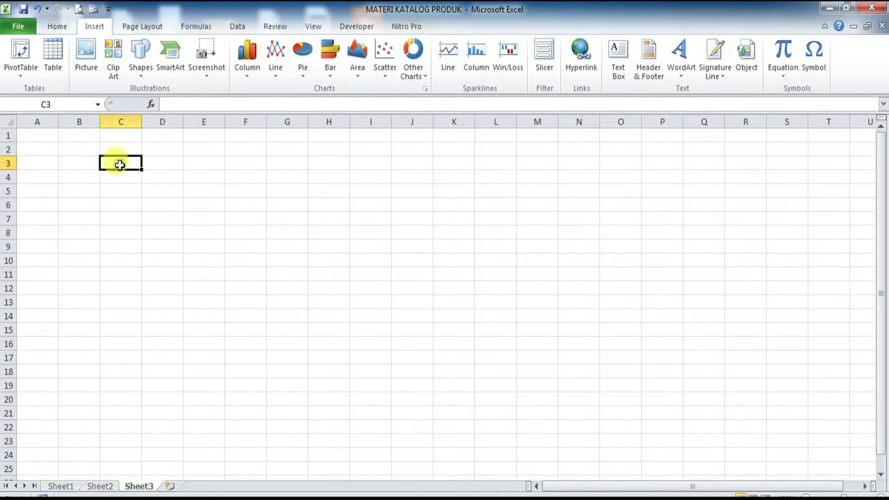
text(baju)
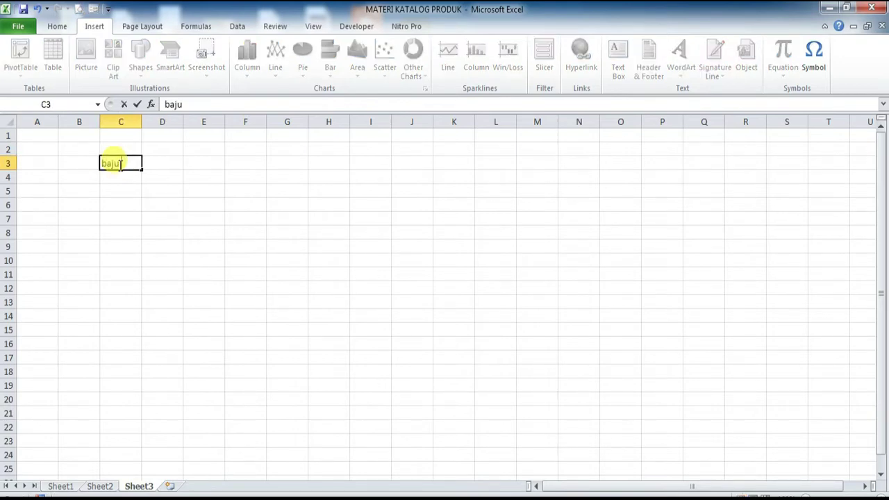
click(118, 230)
- Insert the BAJU ANAK PEREMPUAN photo from the KATALOG PRODUK folder below the label
click(118, 202)
click(85, 53)
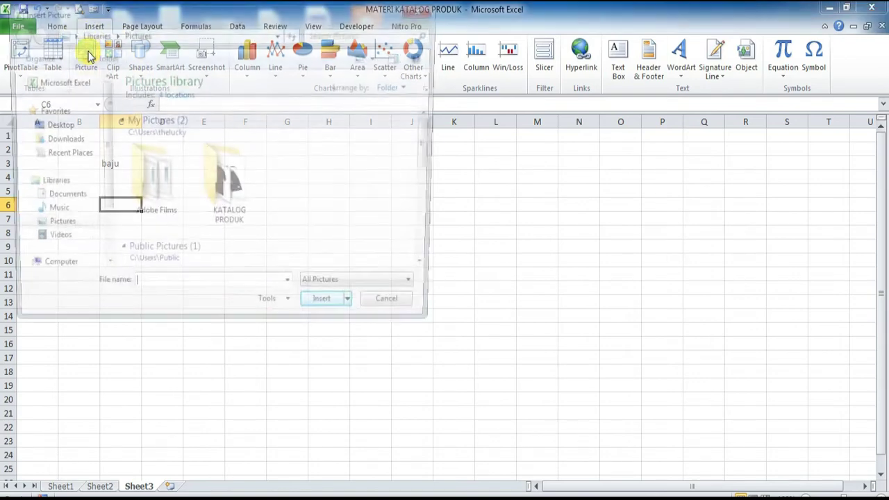
double_click(216, 178)
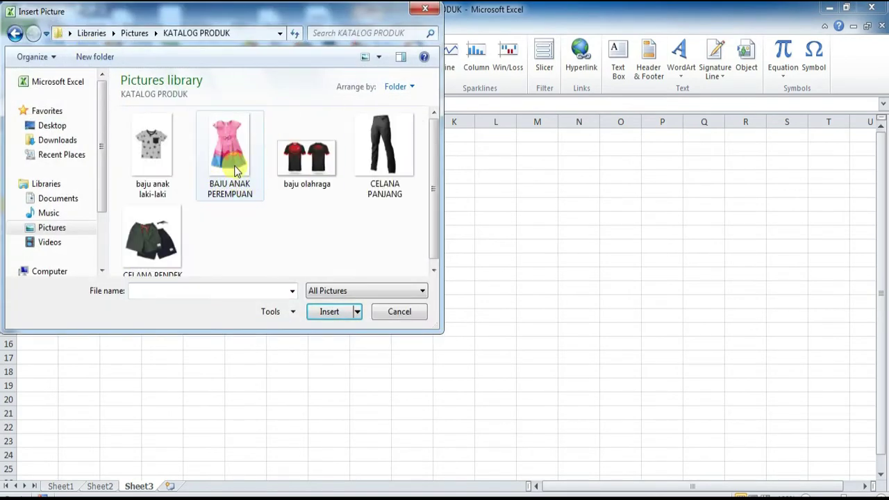
double_click(210, 144)
click(378, 255)
double_click(114, 199)
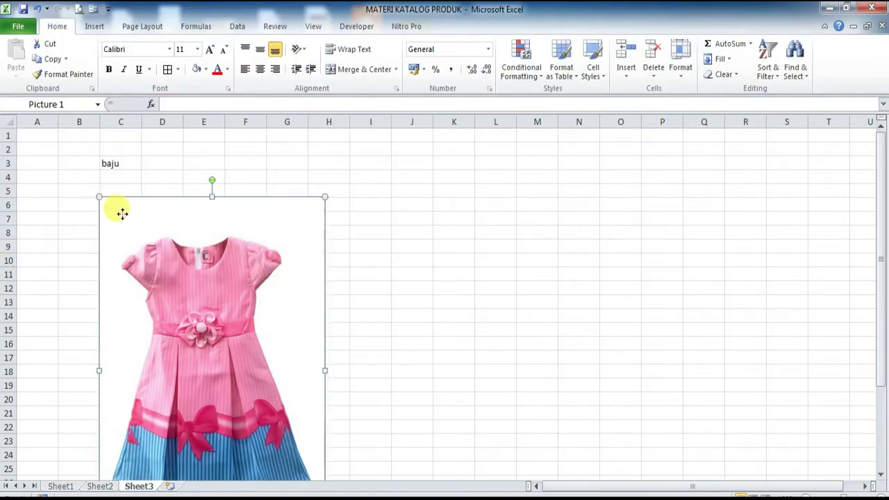
- Shrink the dress photo to about 5 cm tall and make row 4 much taller
drag(98, 196, 184, 324)
drag(225, 357, 82, 176)
drag(7, 184, 8, 304)
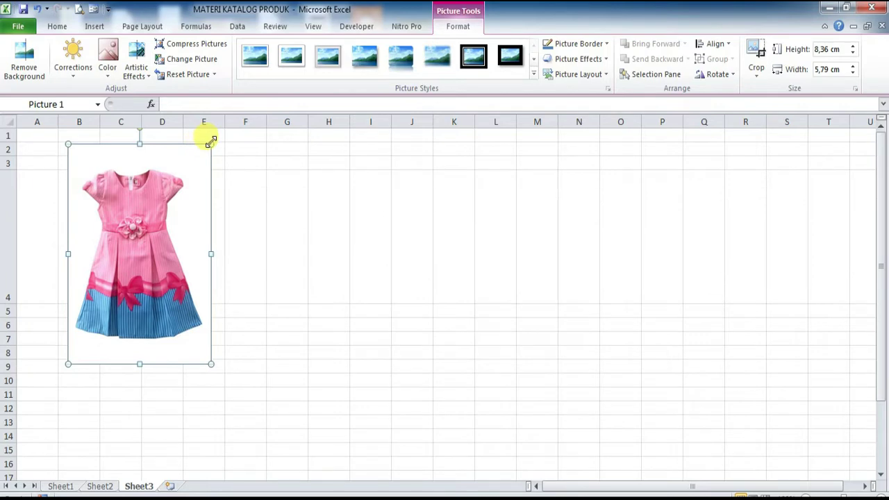
drag(209, 148, 156, 229)
drag(123, 255, 140, 171)
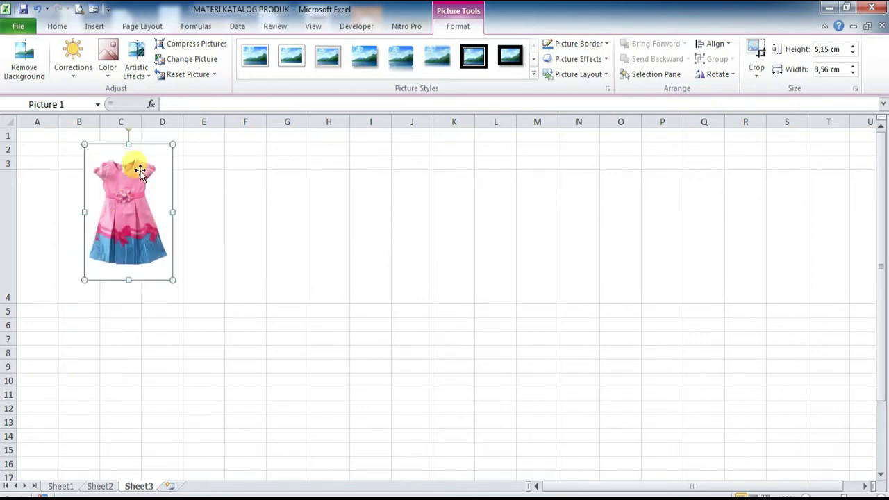
- Widen column C and move the dress photo into C4 under baju
drag(140, 120, 206, 122)
click(258, 234)
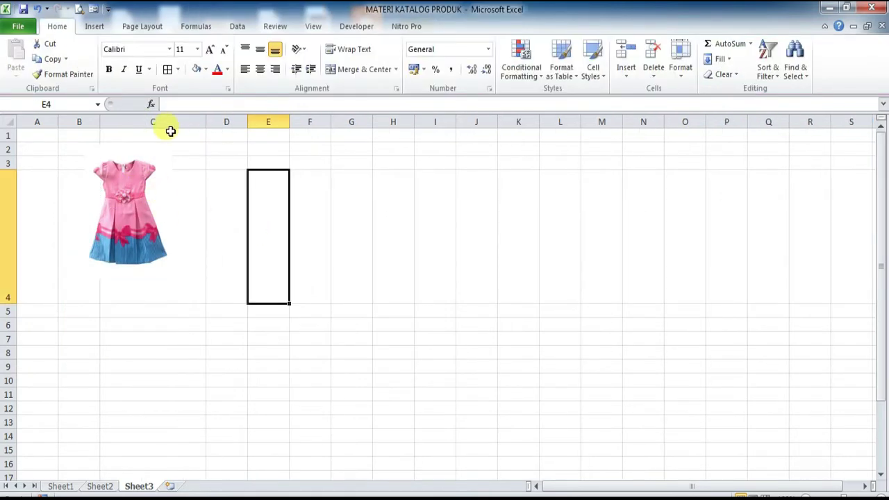
click(181, 211)
drag(136, 207, 168, 239)
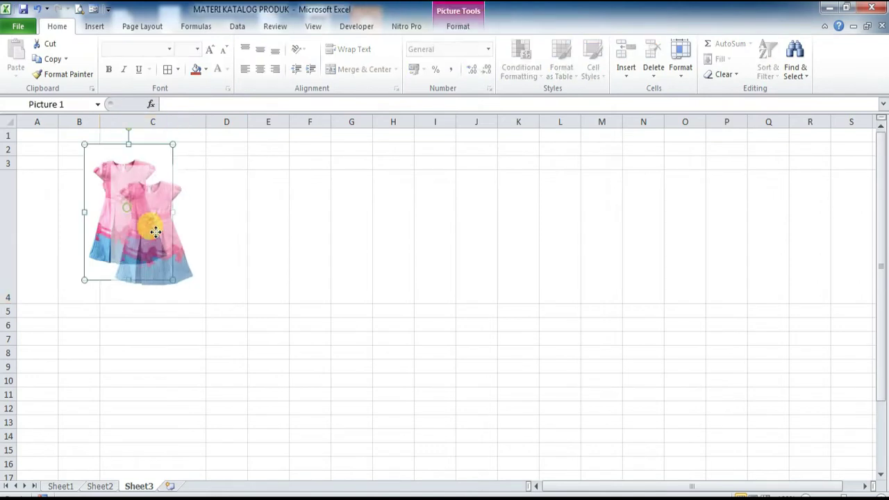
click(260, 222)
click(141, 162)
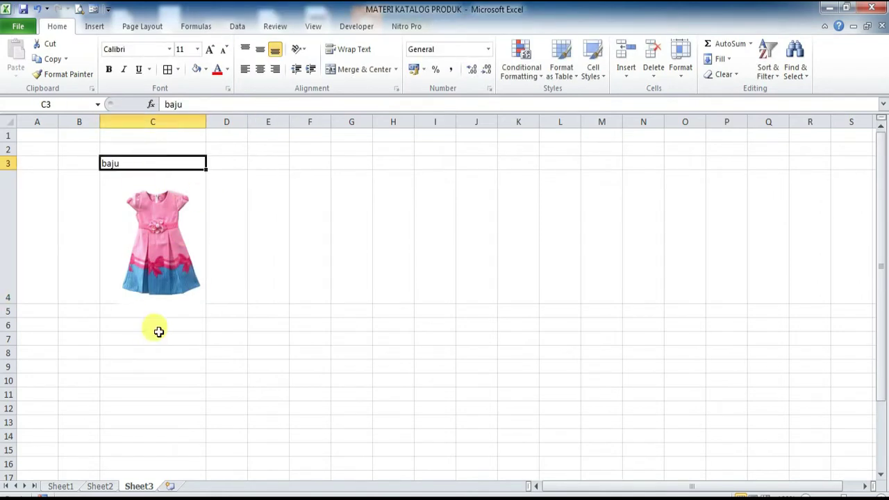
click(68, 332)
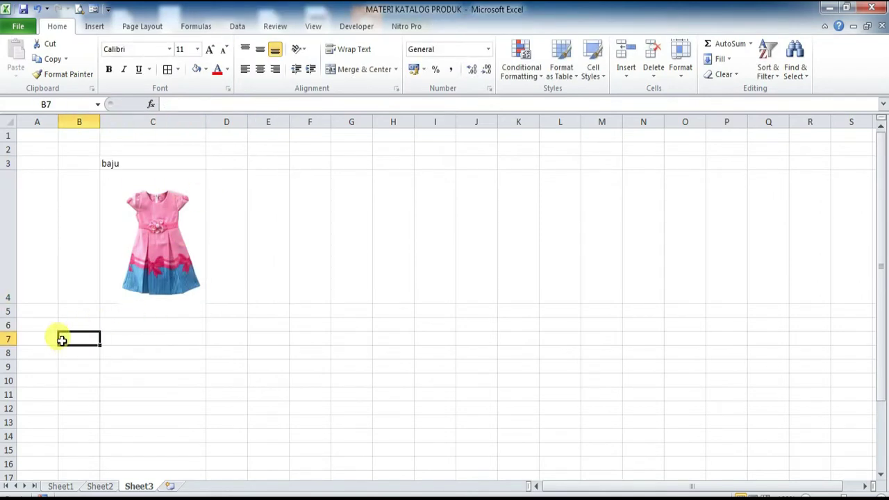
- Enter the label 'celana' in B7 and make row 7 taller
text(celana)
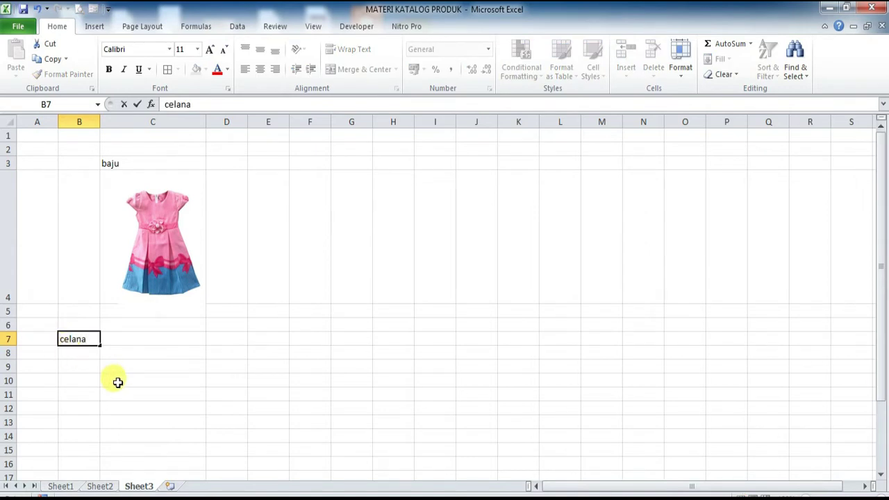
click(117, 382)
drag(9, 342, 9, 398)
click(133, 359)
- Insert the CELANA PANJANG photo, shrink it to 4.31 cm, and place it under the dress
click(98, 27)
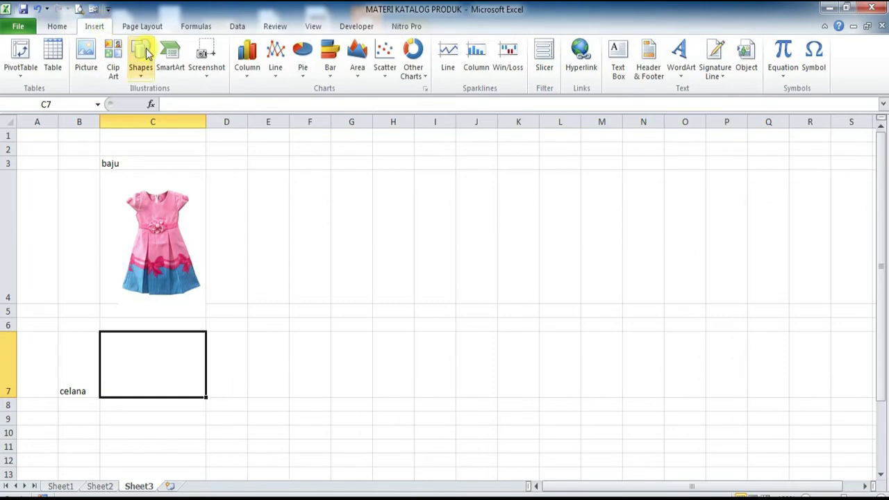
click(85, 52)
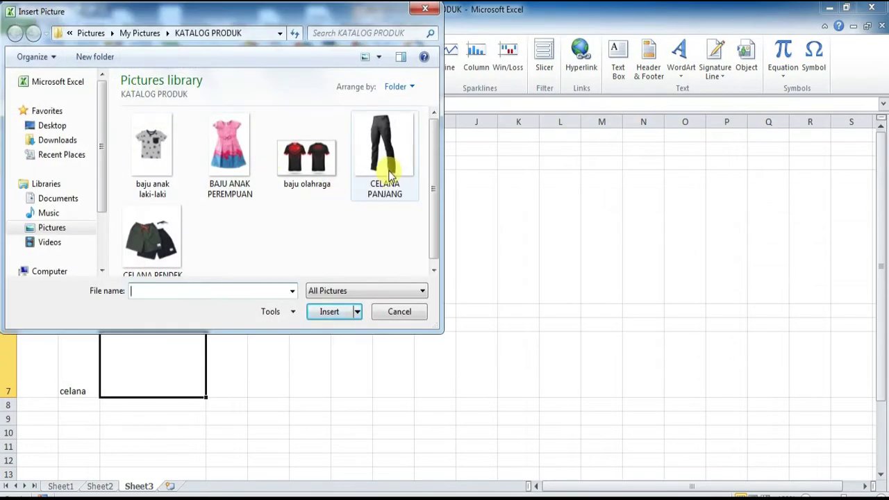
double_click(391, 173)
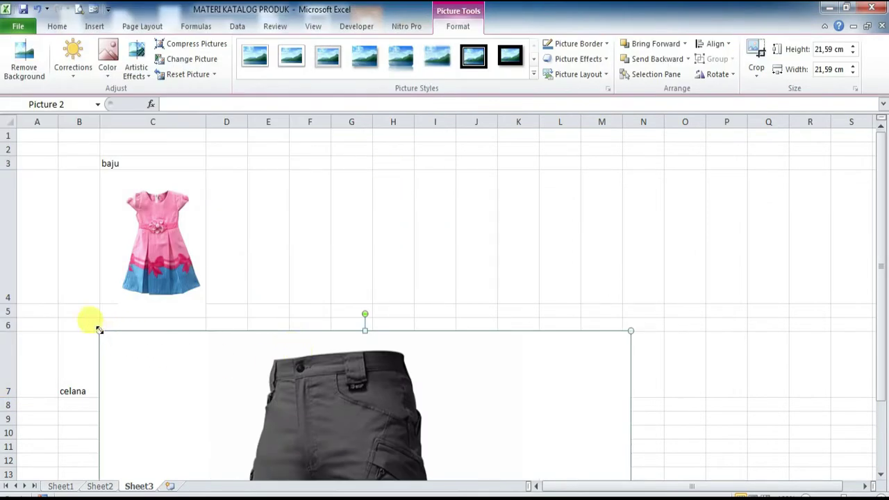
drag(99, 329, 192, 430)
mouse_move(284, 443)
mouse_down()
mouse_move(116, 291)
mouse_move(52, 286)
mouse_move(124, 212)
mouse_move(314, 378)
mouse_up()
drag(372, 408, 123, 313)
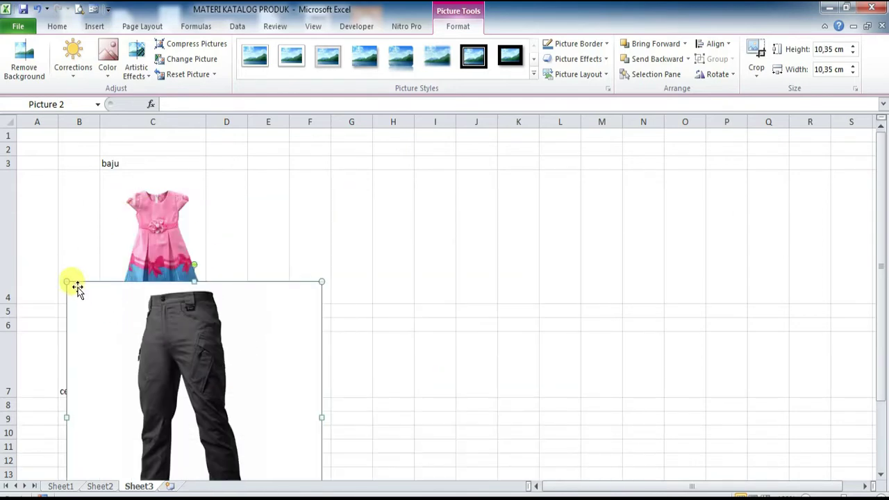
drag(64, 282, 169, 382)
drag(204, 407, 128, 312)
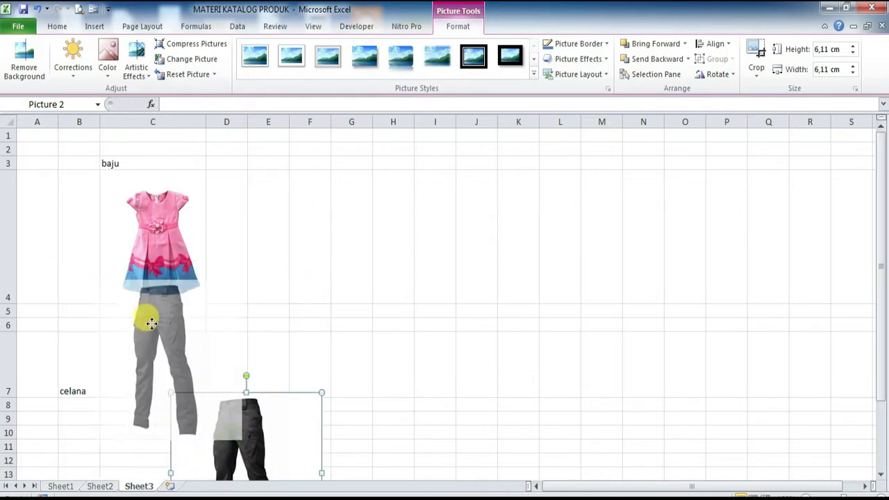
drag(242, 277, 197, 327)
- Check the placement of the dress and pants photos on Sheet3
click(333, 324)
click(178, 353)
click(337, 265)
click(204, 225)
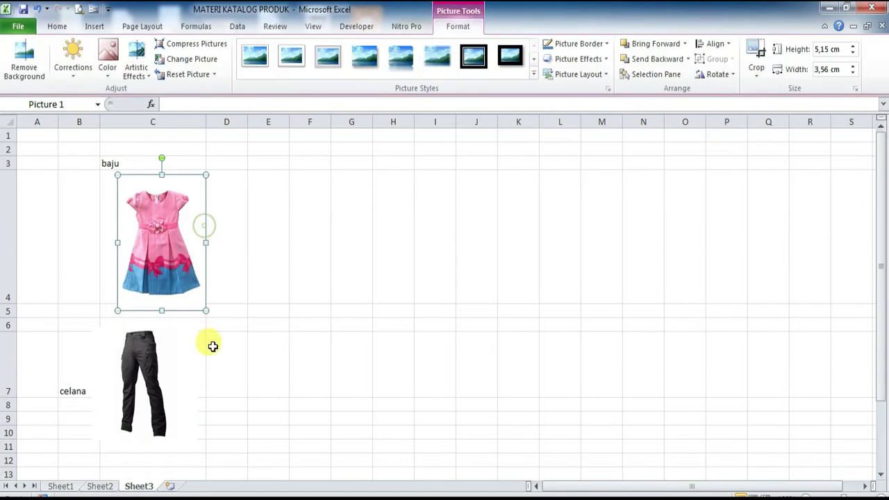
click(234, 347)
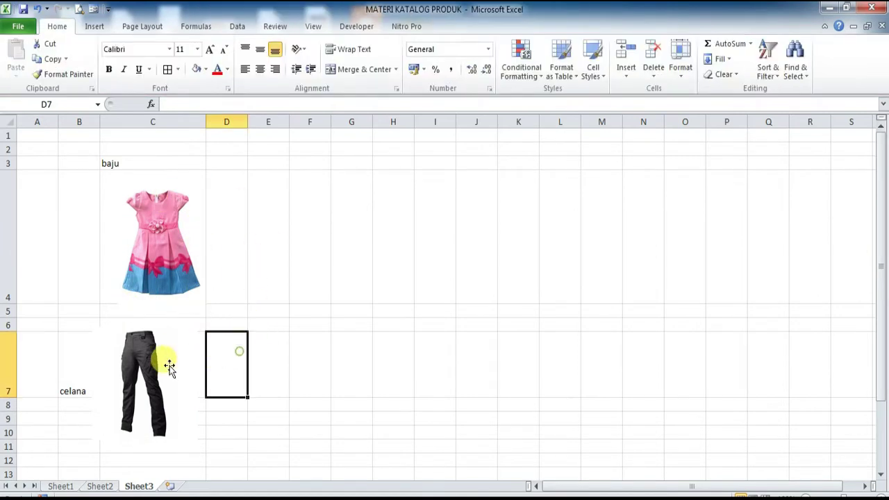
click(146, 365)
click(147, 271)
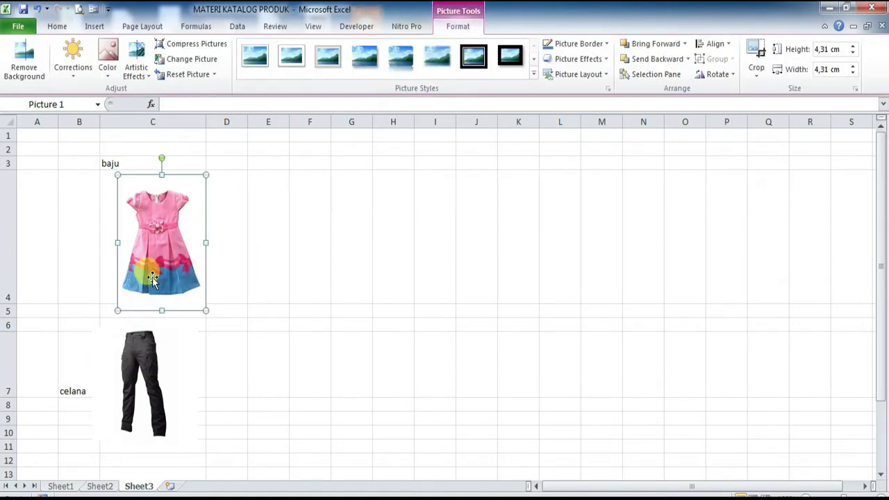
click(268, 239)
key(ctrl+a)
click(333, 254)
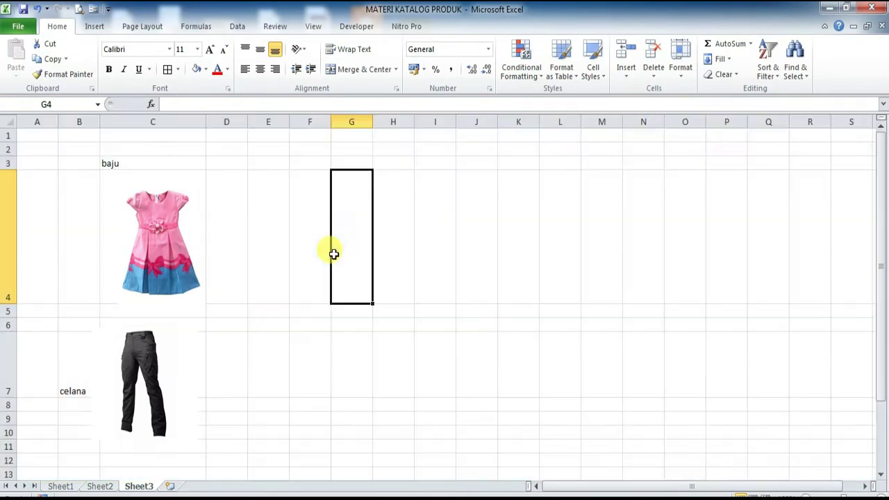
right_click(139, 487)
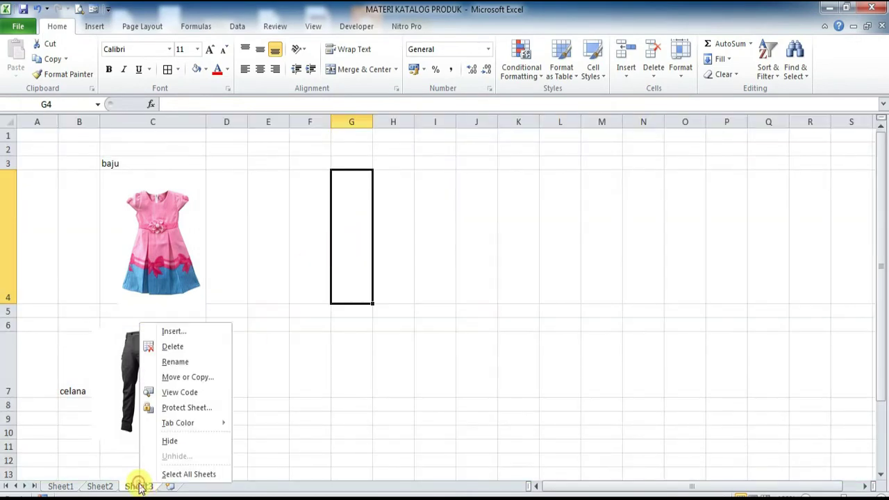
- On Sheet2, replace the shorts photo with the CELANA PENDEK image
click(112, 488)
click(459, 319)
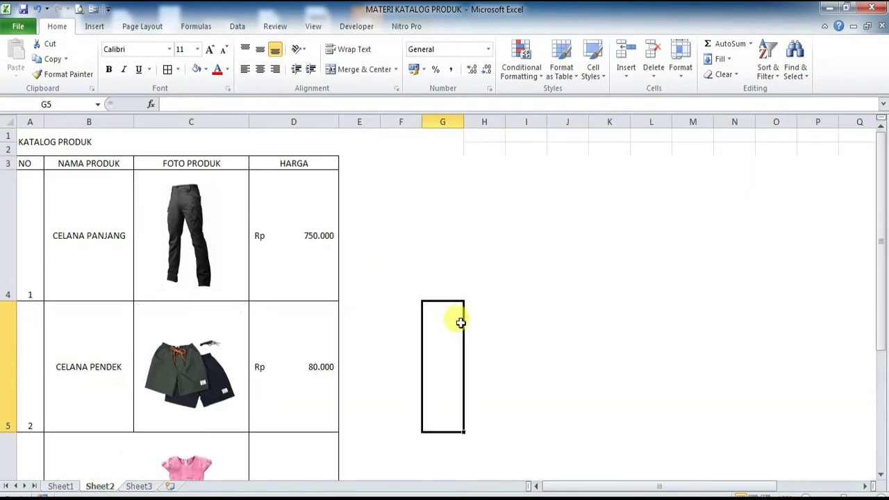
click(186, 348)
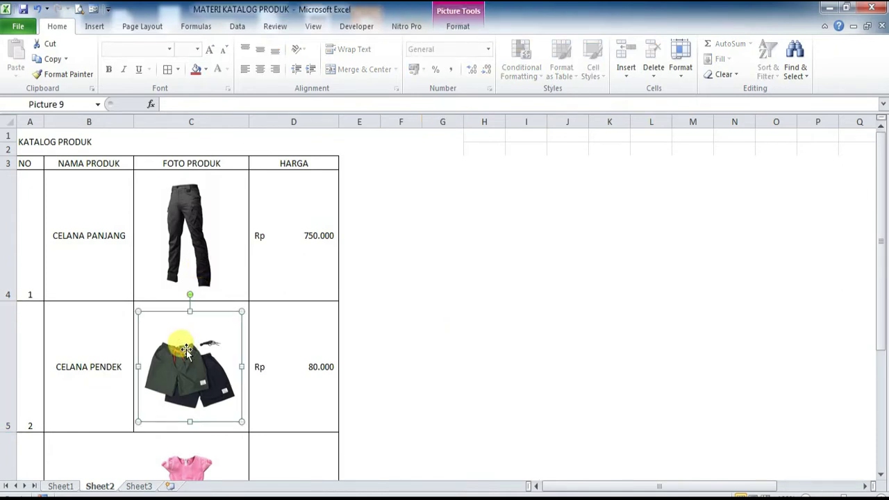
key(ctrl+z)
key(ctrl+y)
right_click(186, 354)
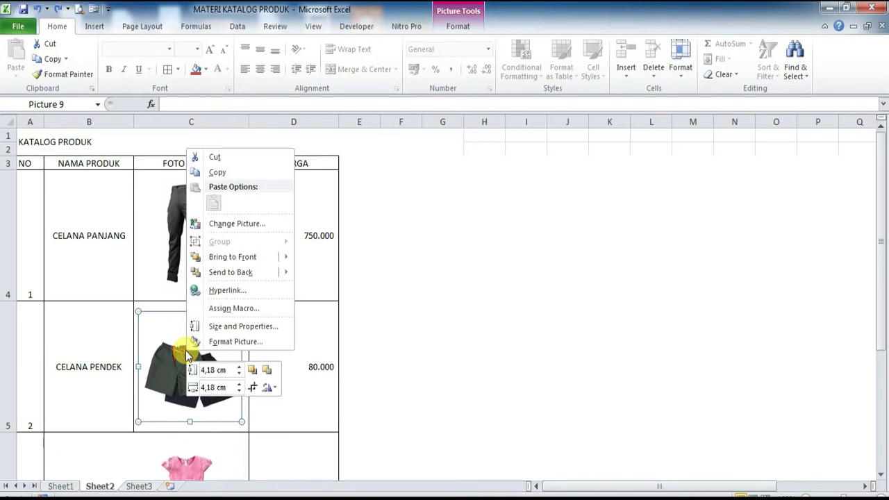
click(226, 223)
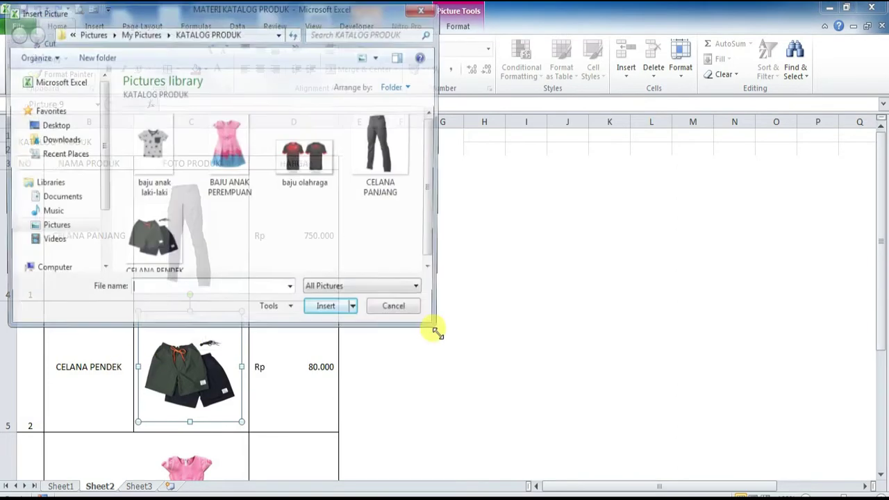
click(165, 226)
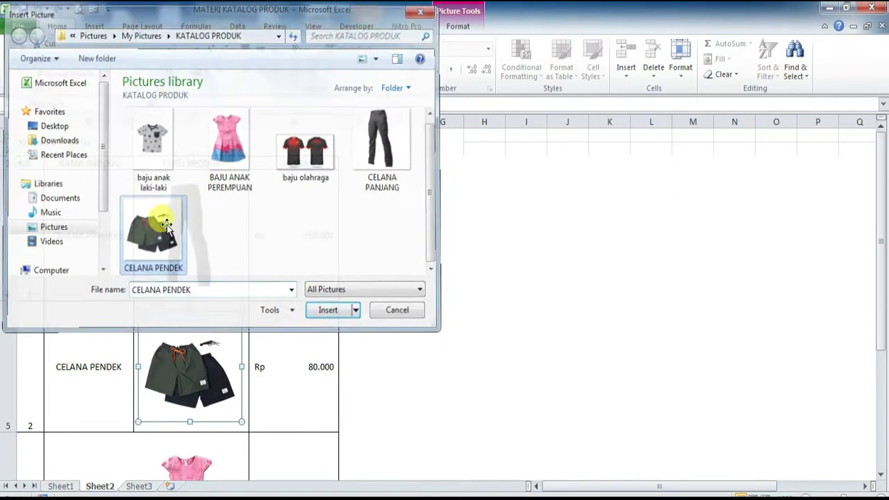
double_click(165, 225)
click(518, 278)
- Replace the other product photo with the BAJU ANAK PEREMPUAN dress picture, then return to Sheet3
scroll(203, 370, down, 1)
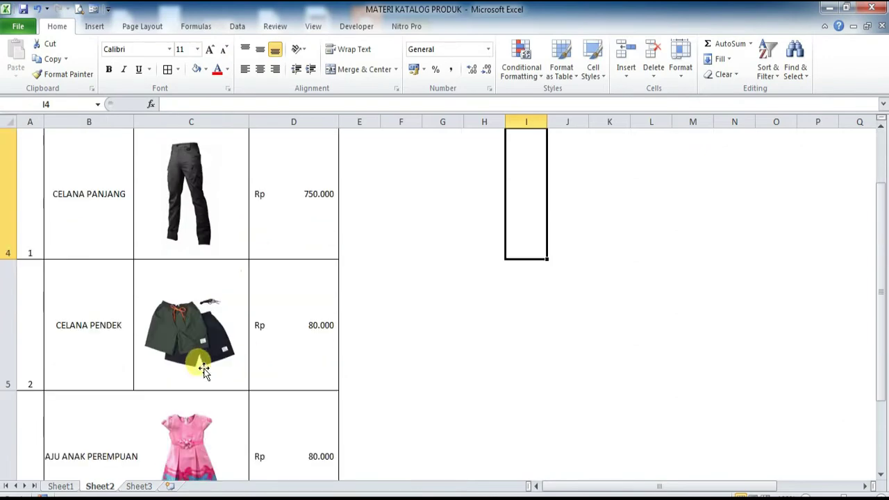
click(203, 370)
right_click(192, 327)
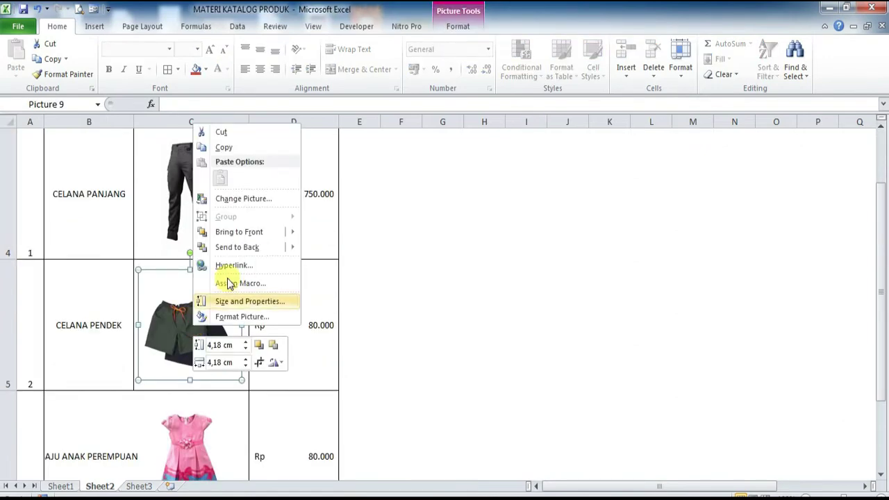
click(245, 200)
click(236, 174)
double_click(233, 170)
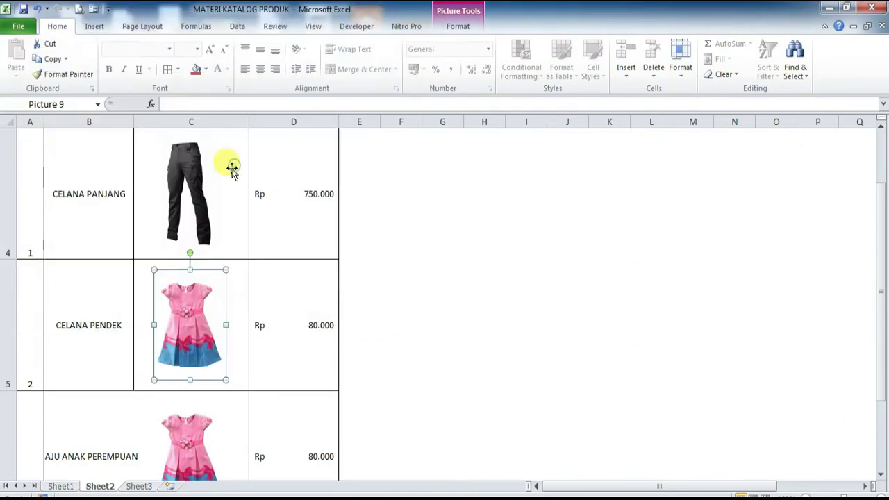
click(448, 288)
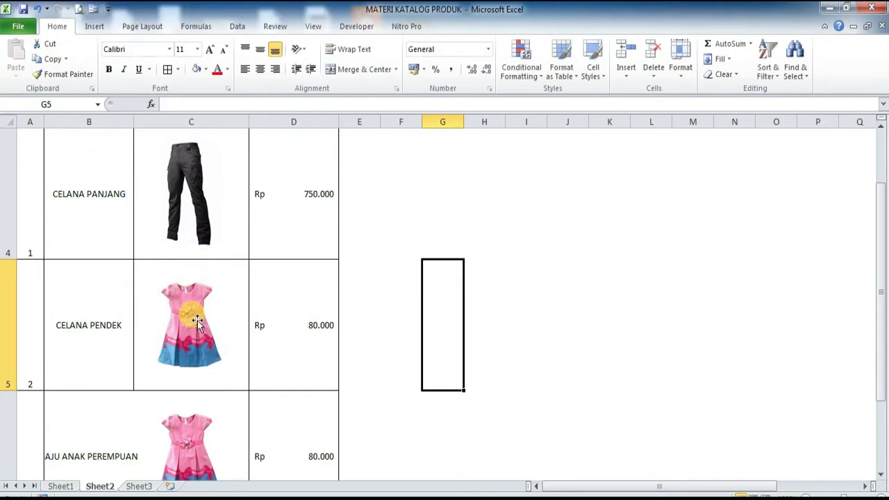
scroll(204, 179, up, 1)
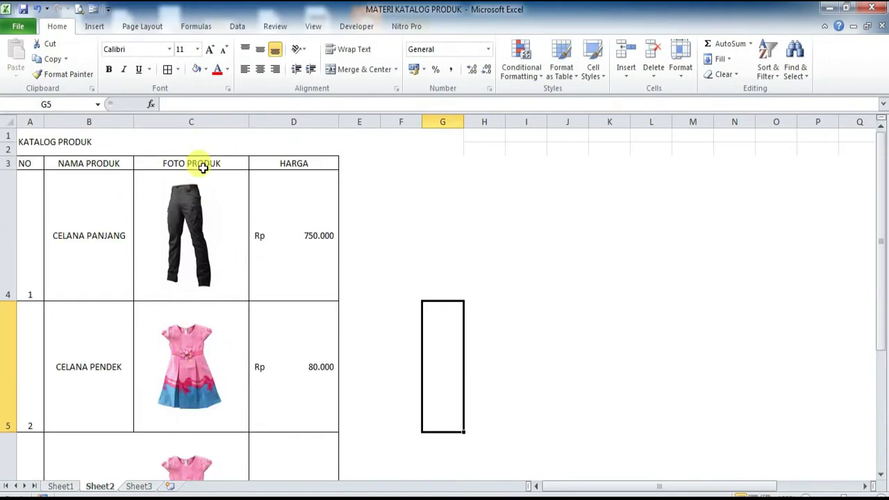
click(138, 486)
- Insert the BAJU ANAK PEREMPUAN photo onto Sheet3
click(238, 312)
click(357, 253)
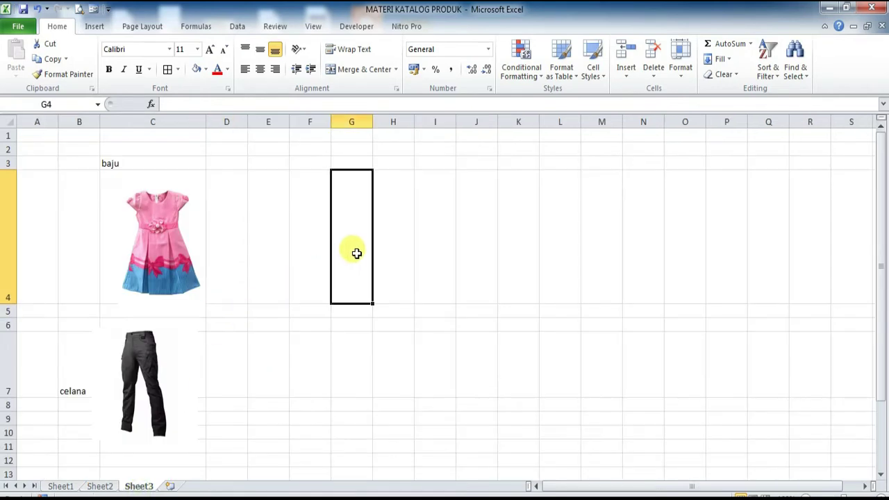
click(95, 26)
click(113, 55)
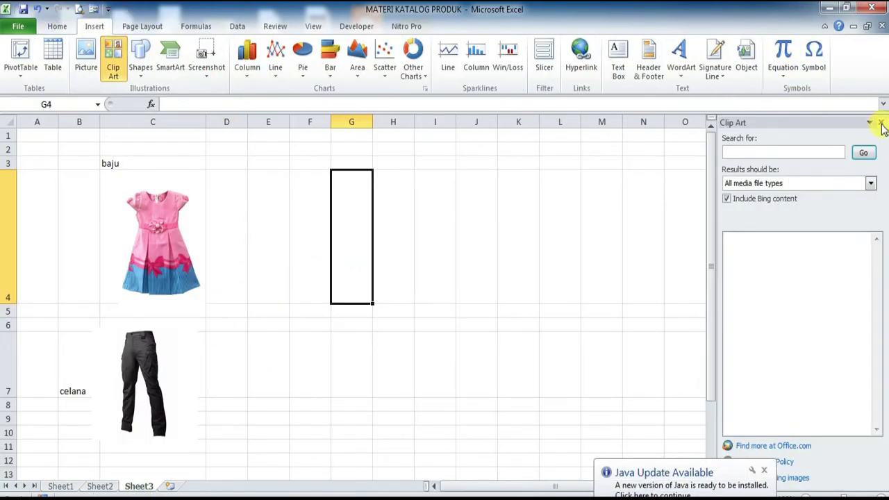
click(881, 123)
click(87, 57)
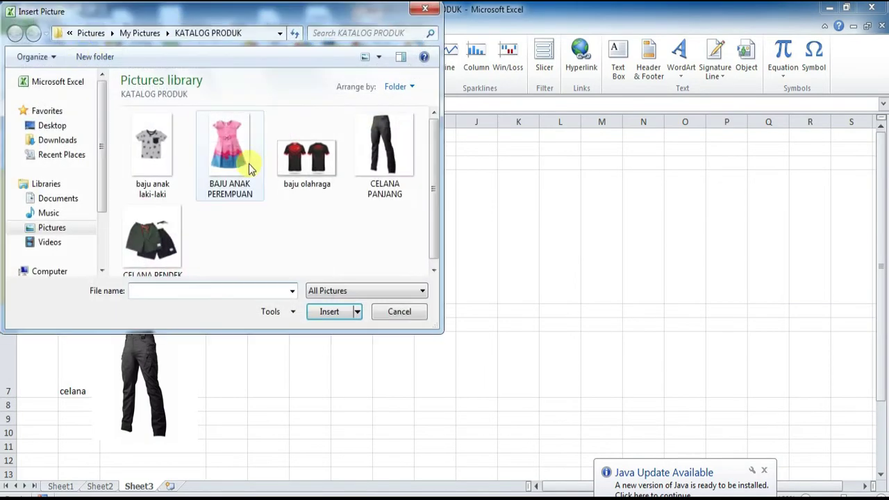
double_click(230, 149)
click(763, 470)
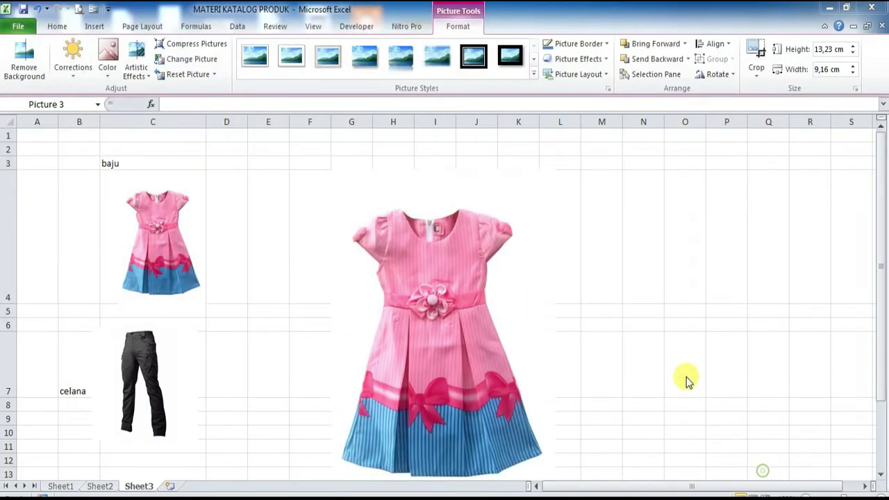
click(636, 255)
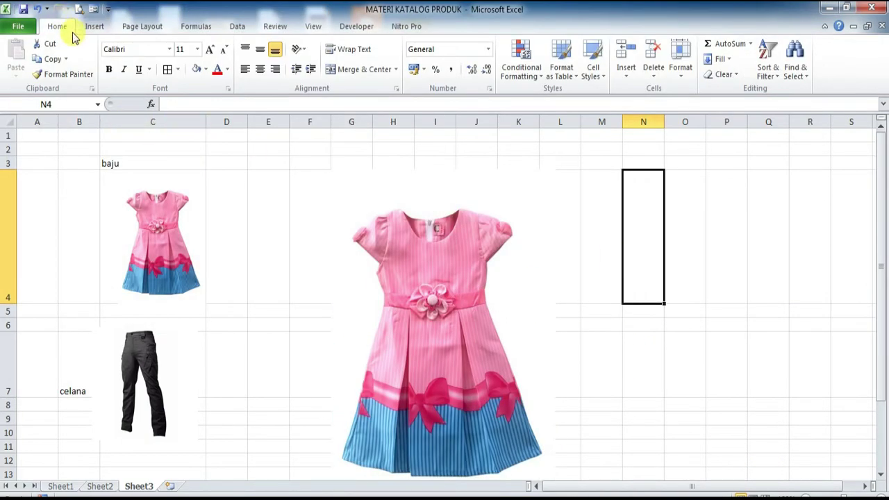
- Insert the CELANA PANJANG photo and move it beside the dress
click(97, 27)
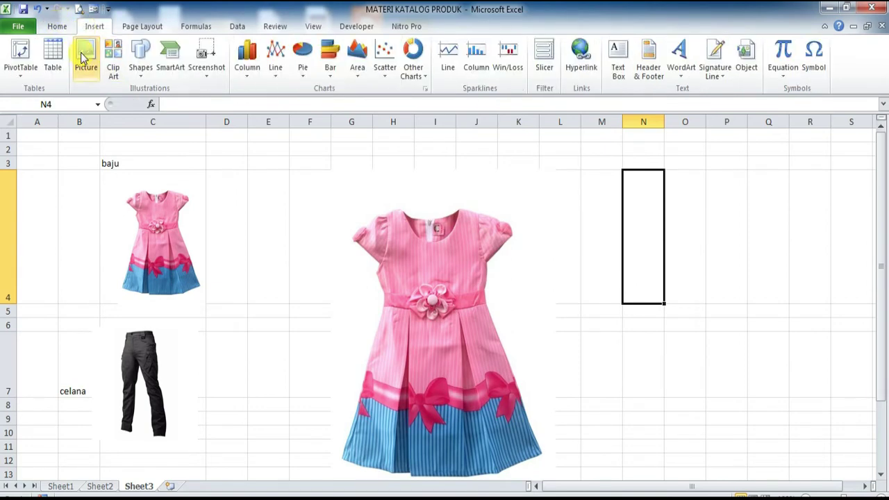
click(86, 57)
double_click(384, 145)
drag(664, 291, 581, 296)
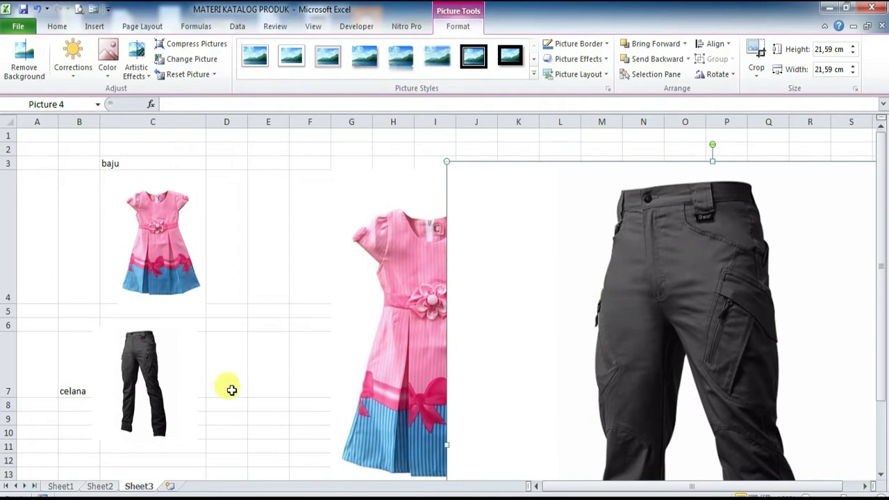
click(304, 325)
- Shrink the large dress photo
drag(38, 143, 655, 423)
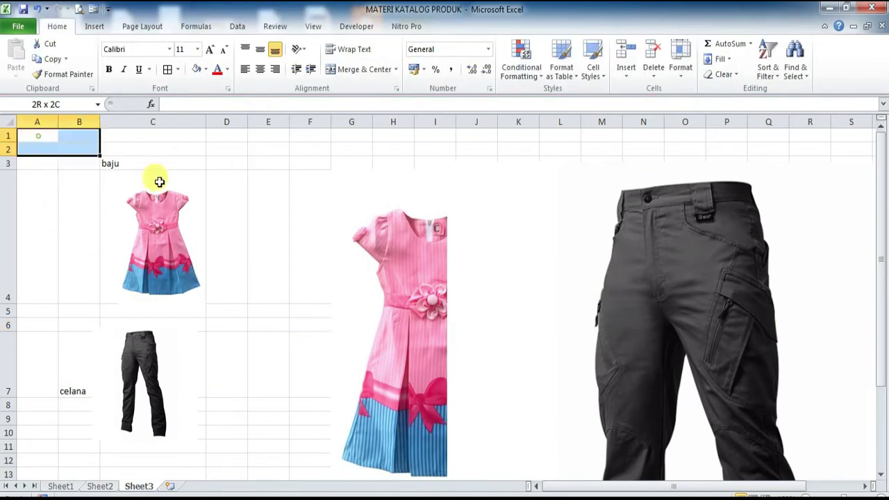
click(655, 423)
click(337, 336)
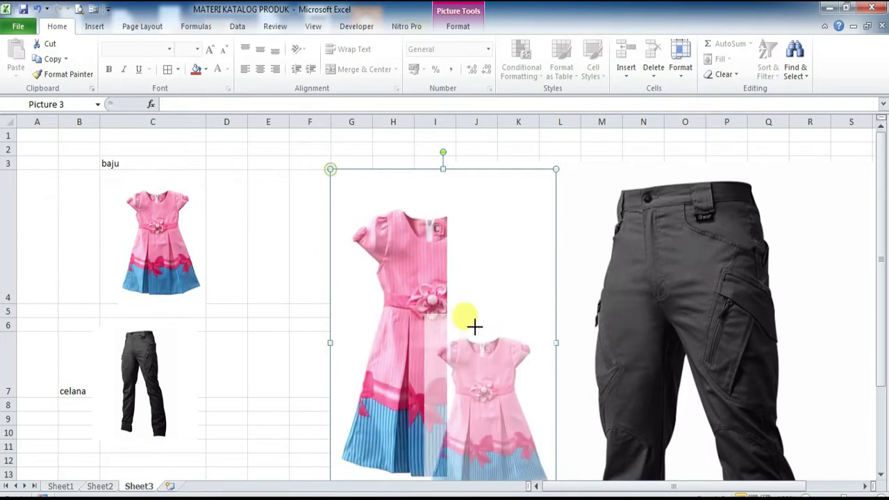
drag(330, 168, 472, 323)
- Shrink the large pants photo and move it left toward column D
click(645, 287)
drag(446, 159, 569, 287)
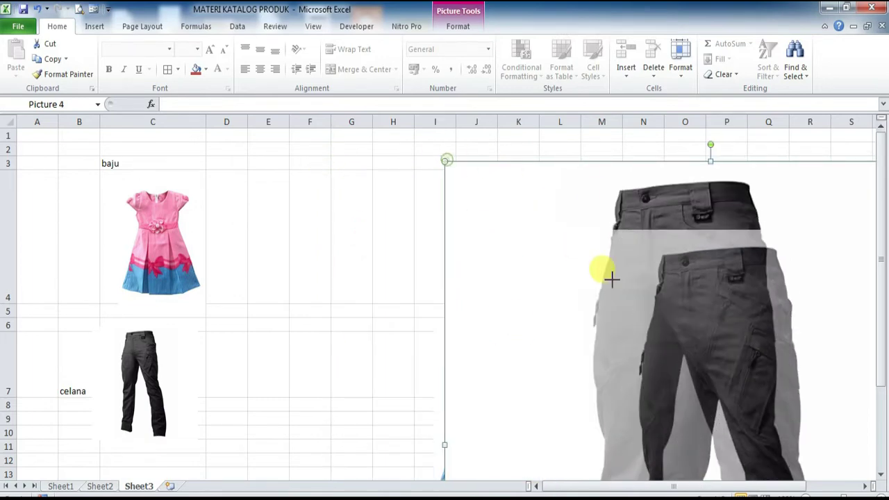
drag(730, 363, 351, 244)
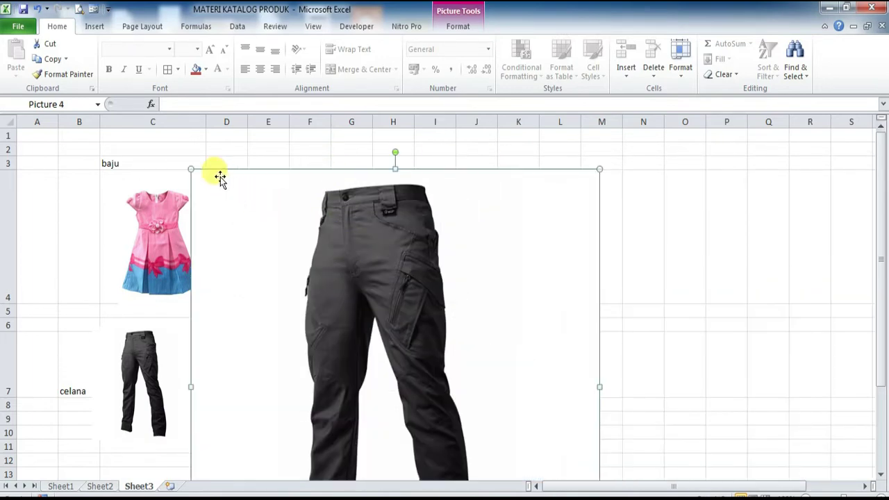
drag(189, 166, 309, 291)
click(527, 218)
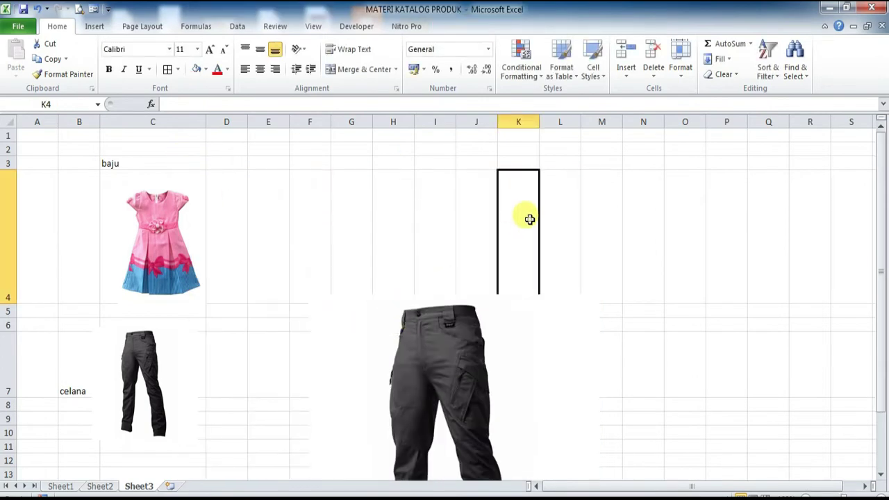
scroll(523, 252, down, 2)
click(449, 274)
scroll(486, 306, up, 2)
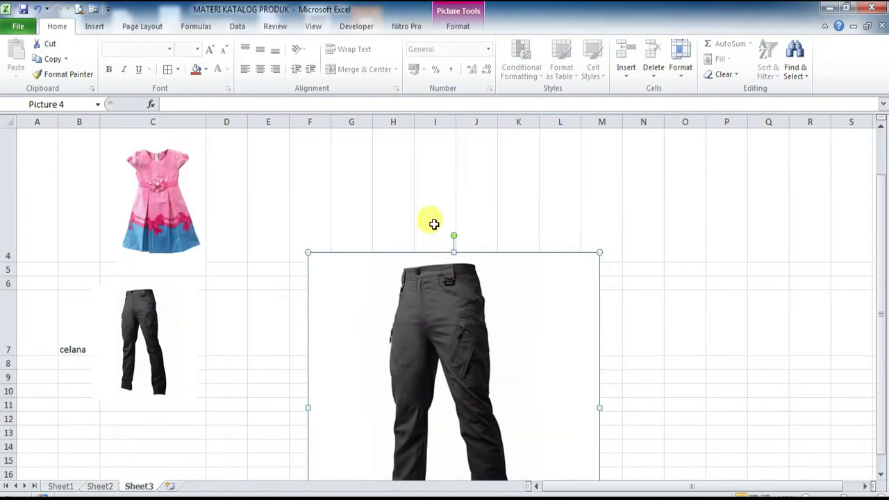
click(429, 201)
right_click(138, 488)
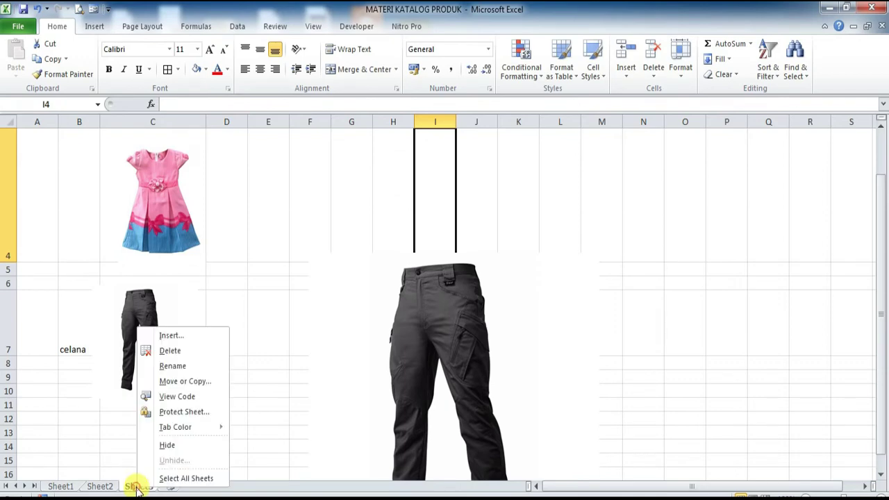
- Keep Sheet3, add a new Sheet4 and place it between Sheet2 and Sheet3
click(171, 350)
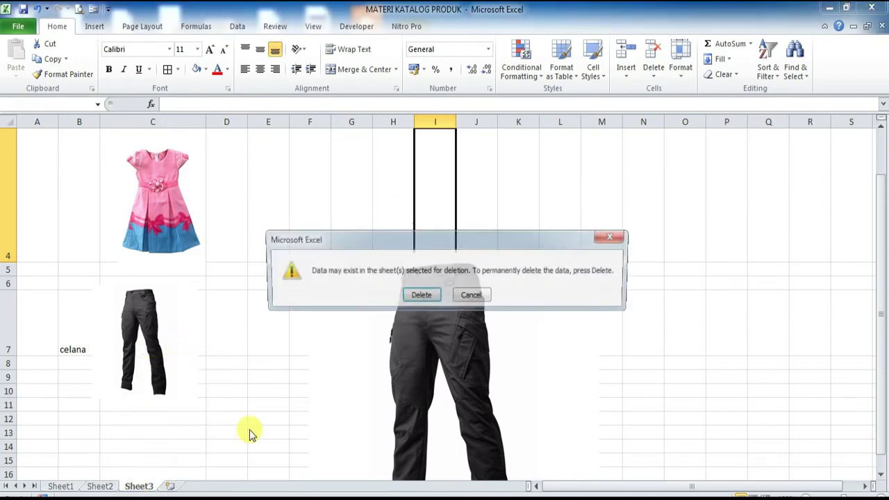
click(466, 298)
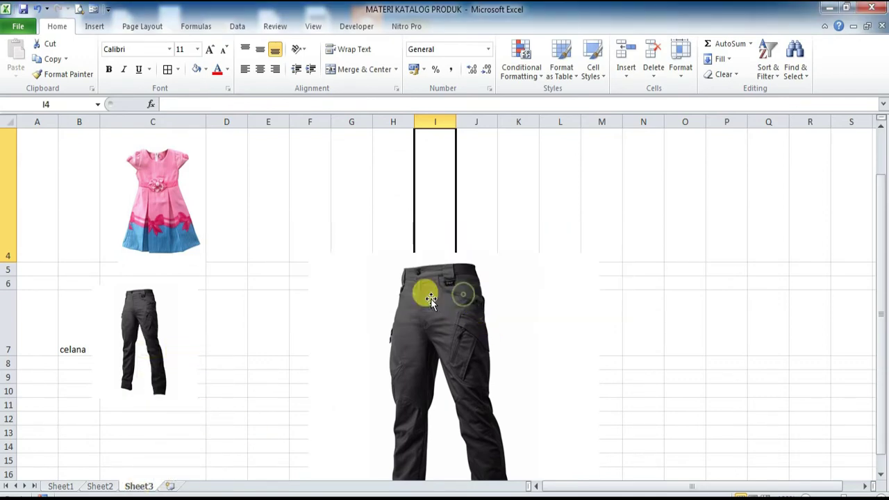
click(168, 486)
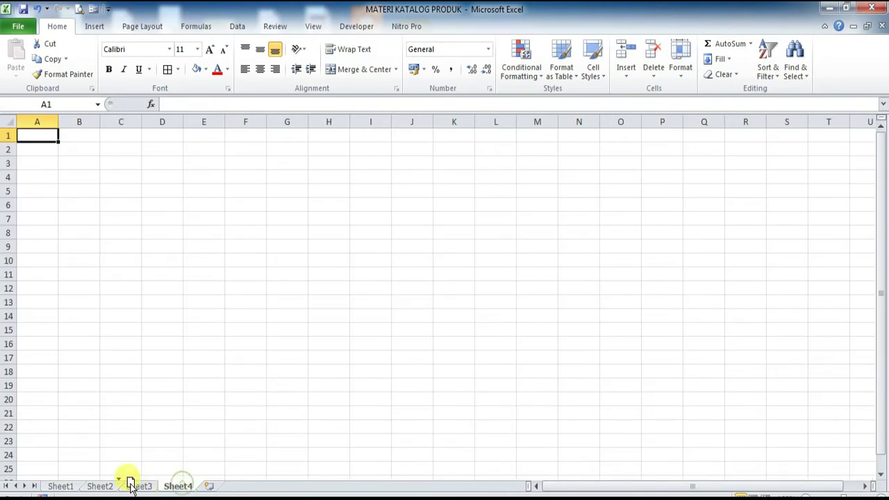
drag(130, 484, 130, 489)
- Merge A1:J1, make row 1 taller and enter the title KATALOG PRODUK
click(129, 273)
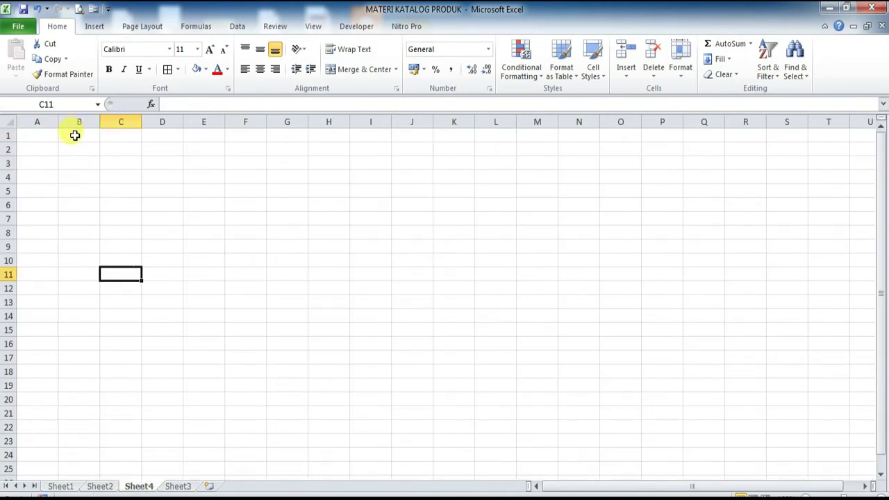
drag(75, 135, 345, 137)
drag(105, 179, 78, 178)
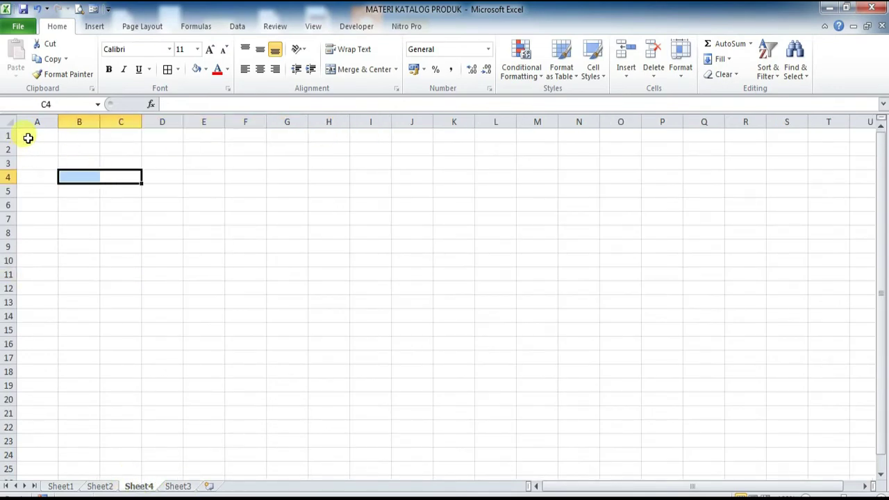
drag(28, 138, 410, 136)
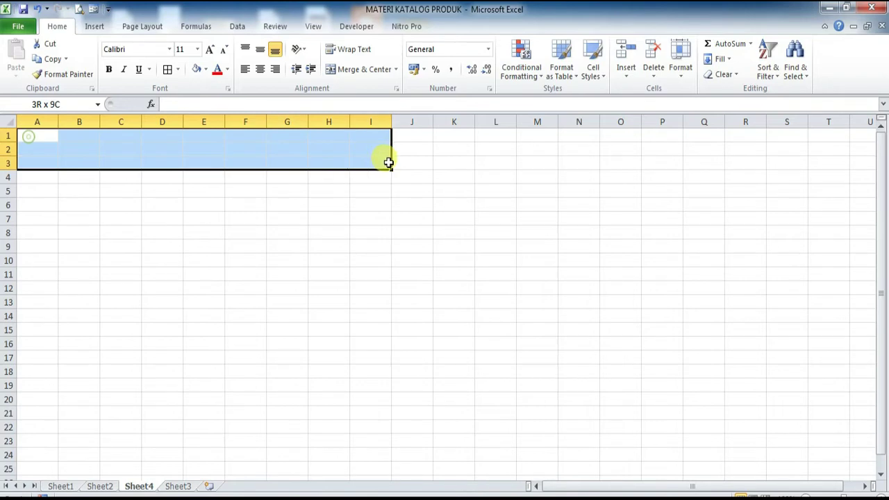
click(342, 80)
drag(8, 142, 8, 157)
double_click(70, 142)
text(KATALOG PRODUK)
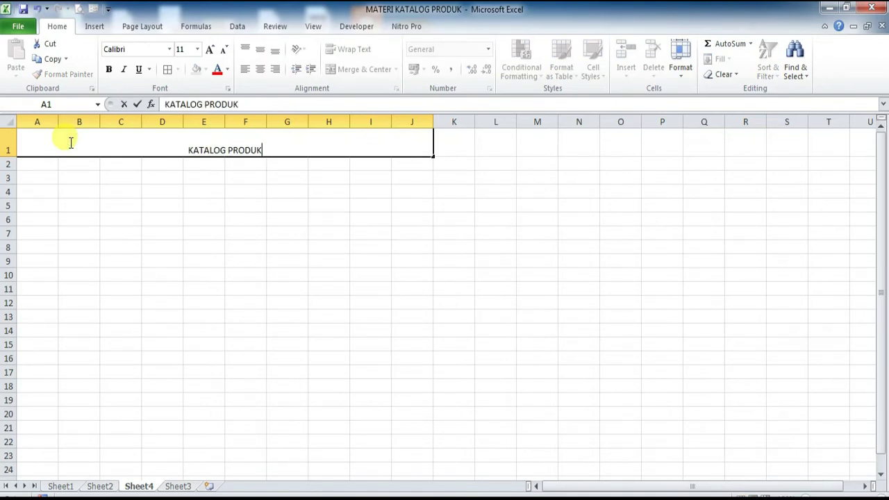
click(184, 232)
- Format the title as middle- and left-aligned Times New Roman, size 14
click(213, 134)
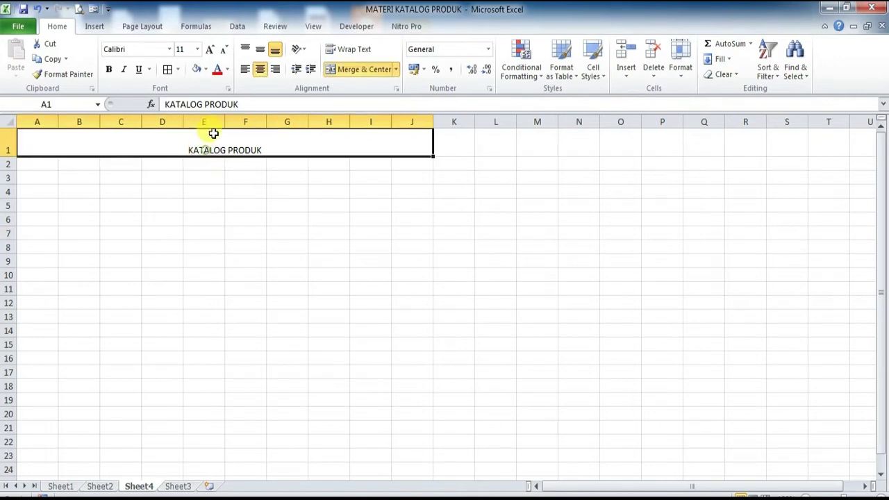
click(258, 51)
click(247, 67)
click(142, 49)
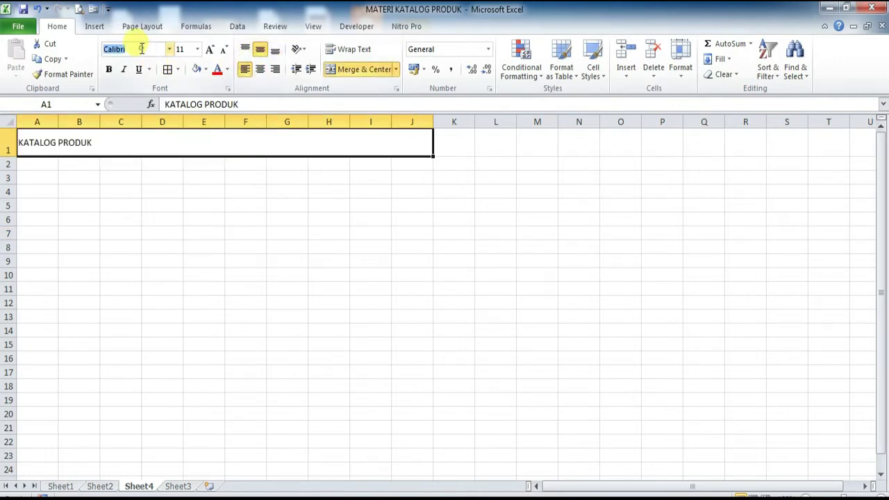
text(Time)
key(Return)
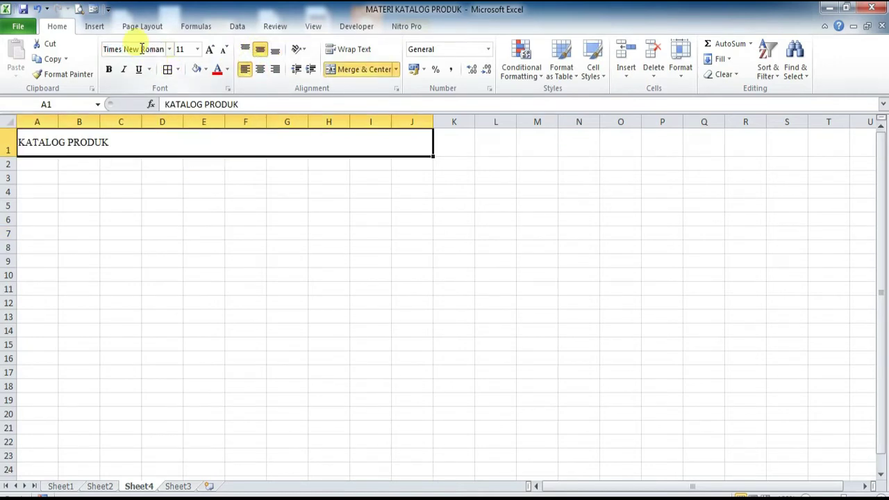
click(197, 50)
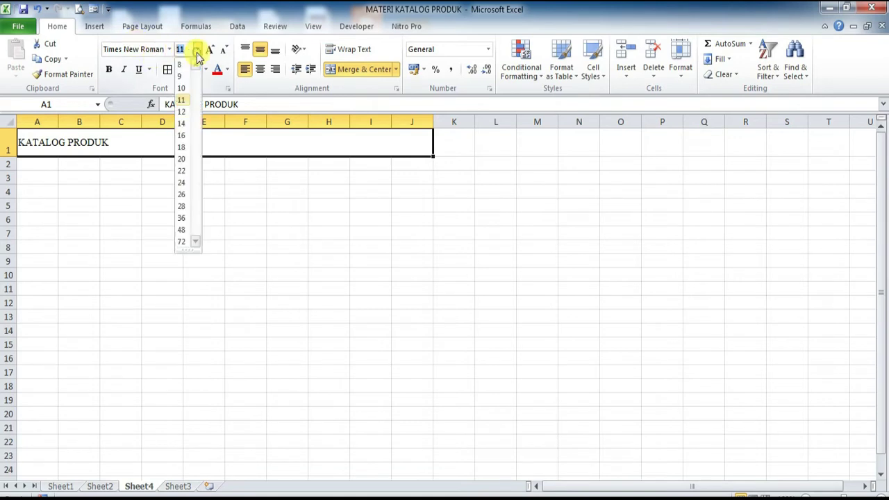
click(182, 124)
- Select cell A3 to start the table's header row
click(189, 234)
click(104, 248)
click(64, 236)
click(105, 220)
click(76, 175)
click(39, 177)
click(85, 234)
click(49, 176)
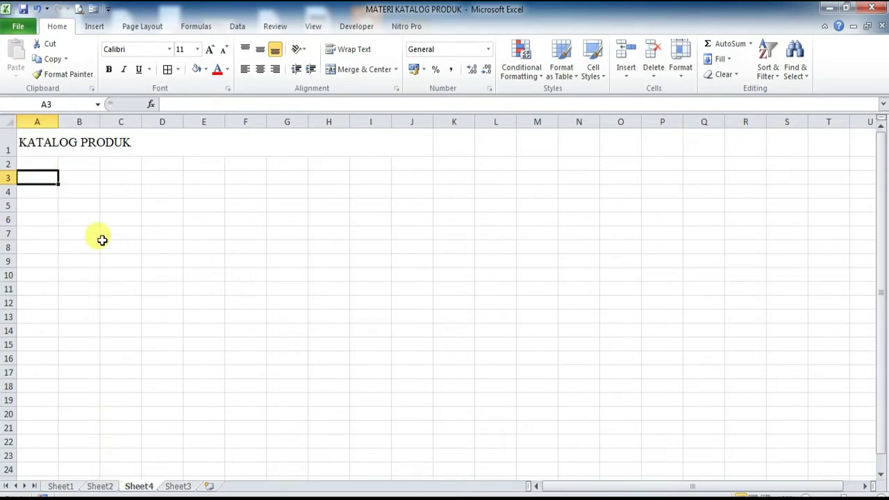
- Enter the headers NO, NAMA PRODUK, FOTO PRODUK and HARGA in A3:D3
text(B)
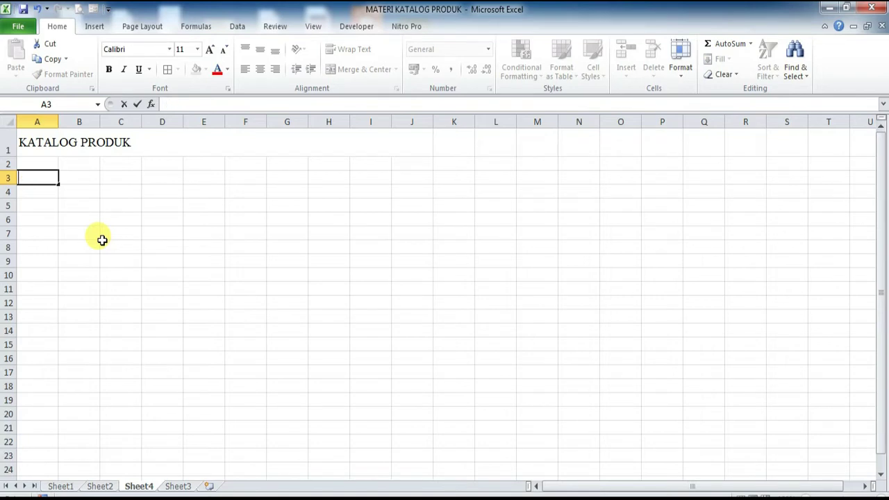
text(NO)
click(103, 240)
click(77, 178)
text(B)
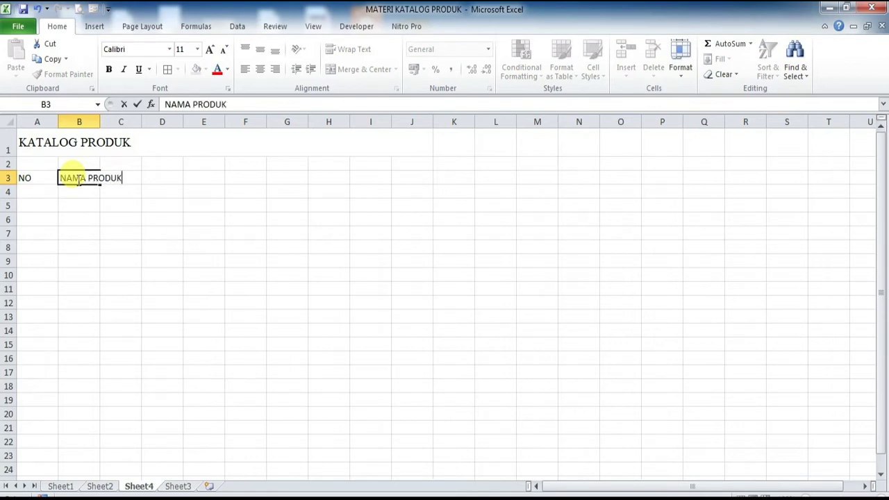
key(Tab)
text(FO)
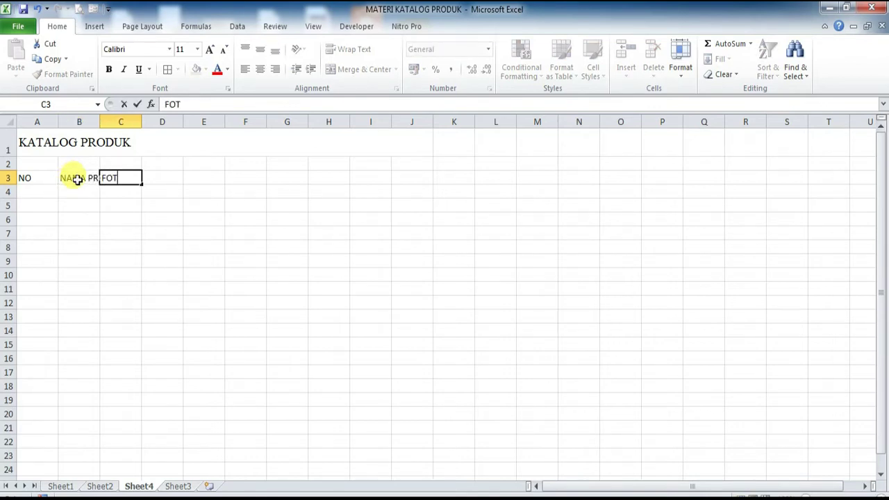
text(K)
key(Tab)
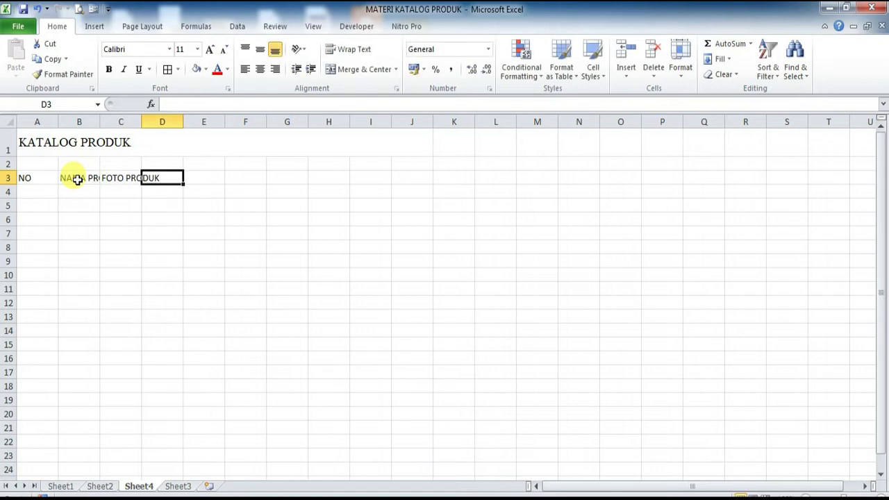
text(HARGA)
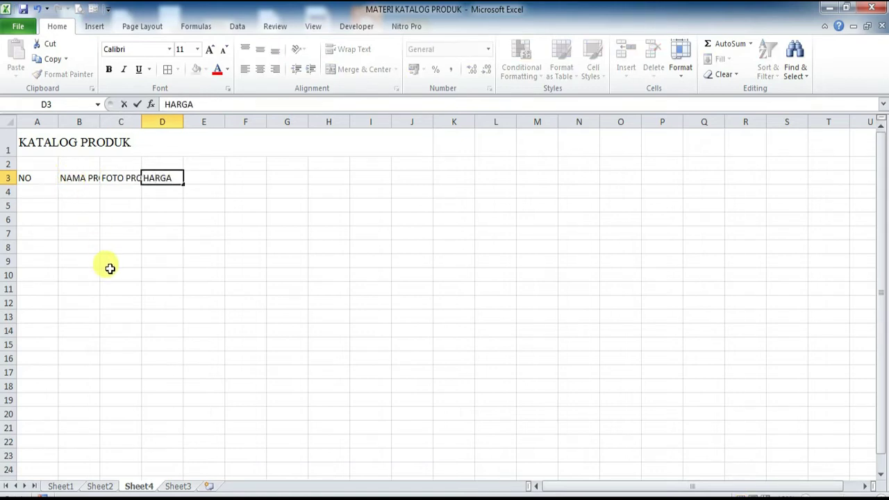
click(109, 274)
- Widen columns A–D to show the full headers and centre the header text
drag(27, 178, 187, 179)
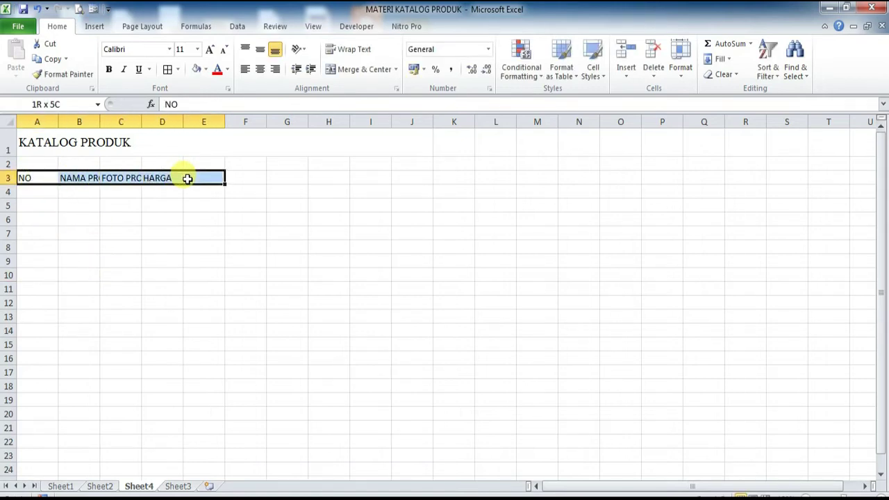
click(145, 231)
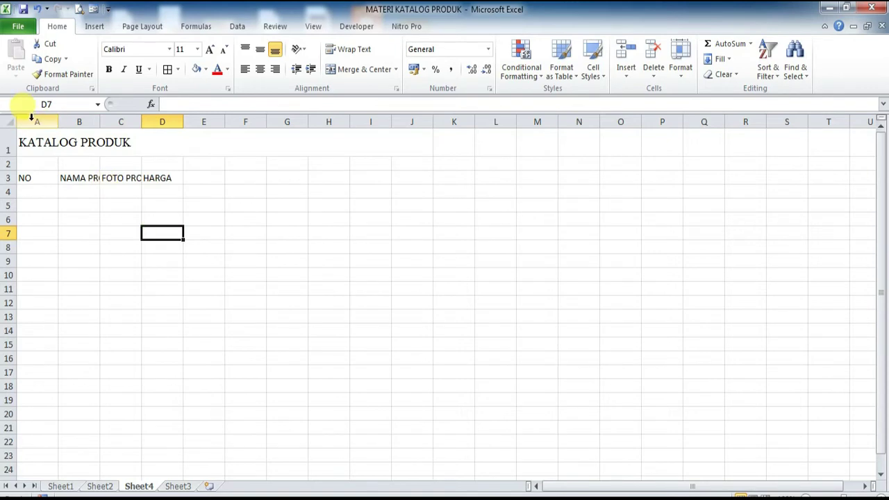
drag(31, 118, 154, 122)
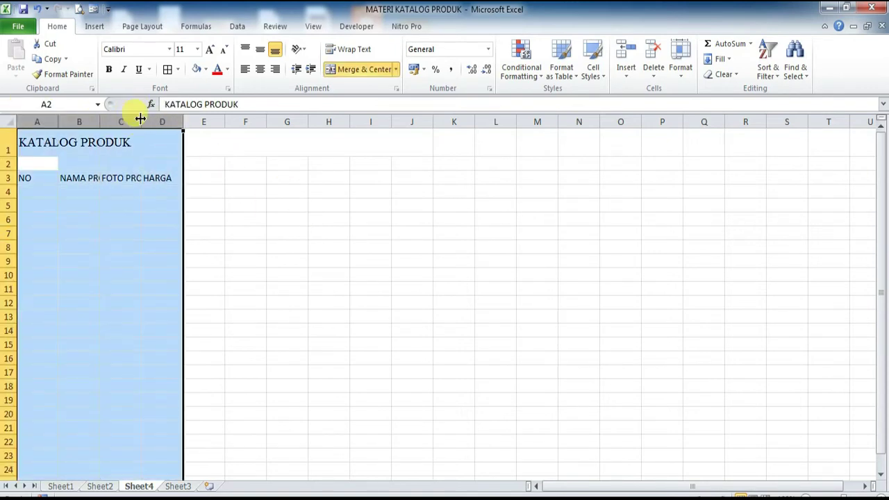
drag(140, 119, 229, 119)
click(580, 217)
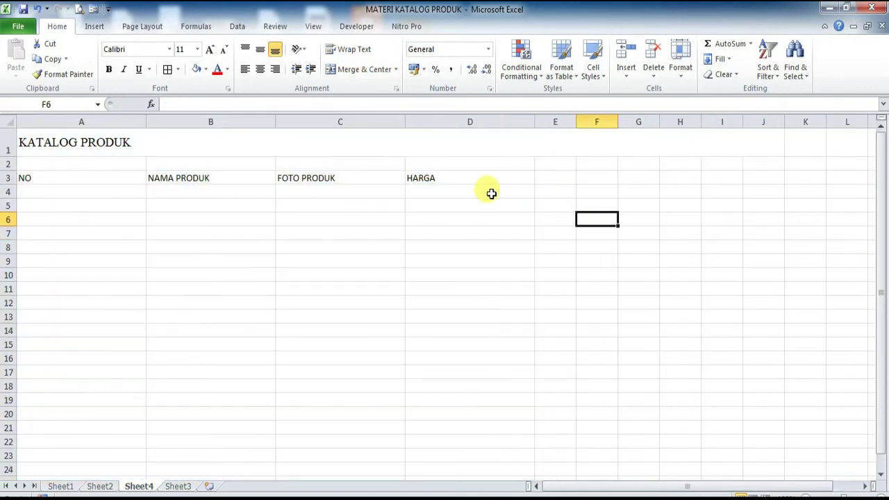
drag(73, 179, 455, 179)
click(260, 69)
click(252, 246)
- Narrow the NO column and apply All Borders to A3:E24
drag(143, 123, 93, 123)
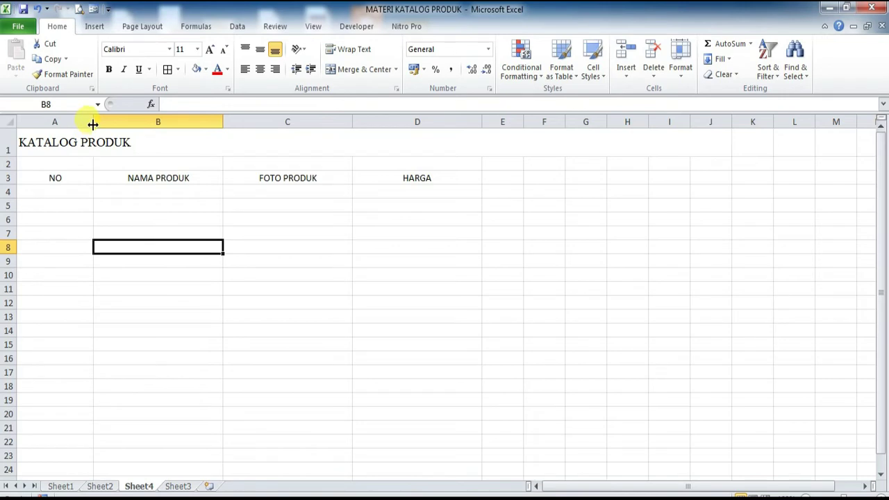
drag(93, 124, 73, 123)
click(131, 216)
mouse_move(58, 173)
mouse_down()
mouse_move(466, 445)
mouse_move(469, 464)
mouse_up()
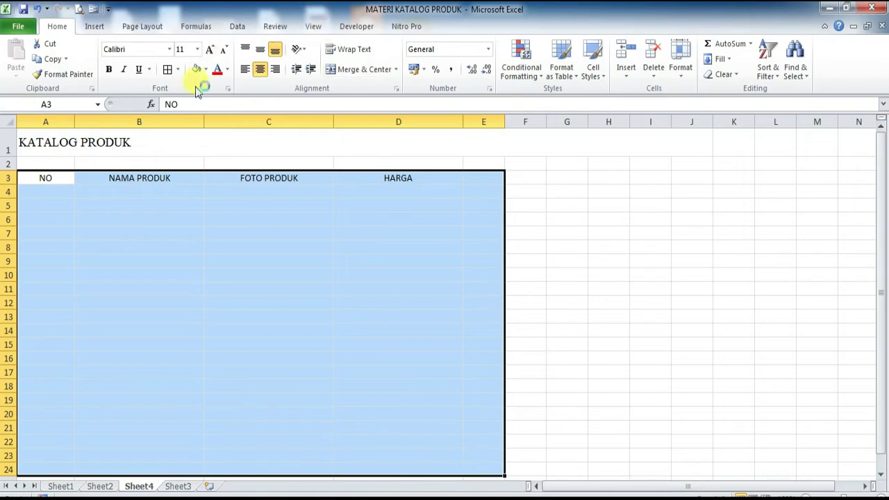
click(172, 69)
click(589, 286)
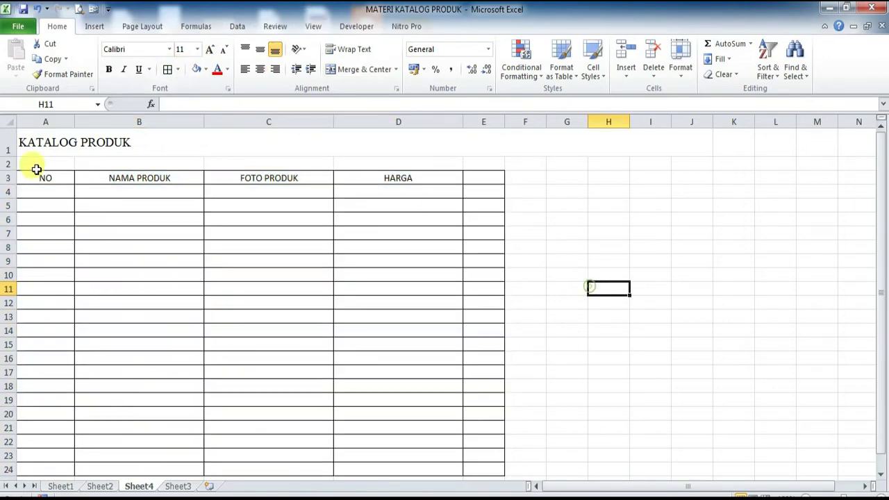
drag(32, 178, 419, 179)
click(539, 204)
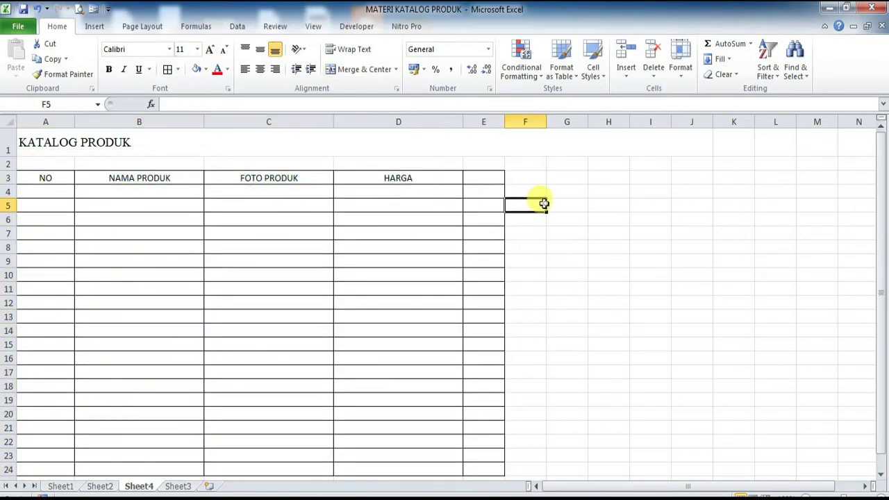
- Remove the borders from columns E and F
drag(477, 181, 535, 423)
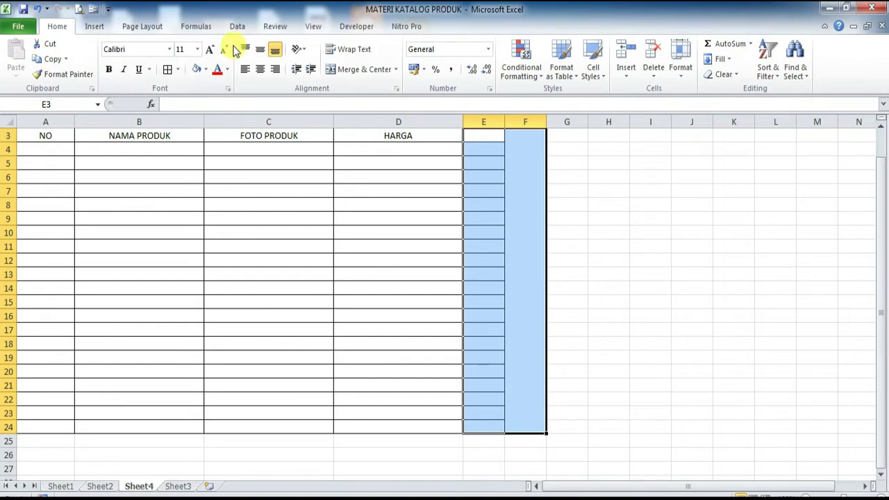
click(178, 70)
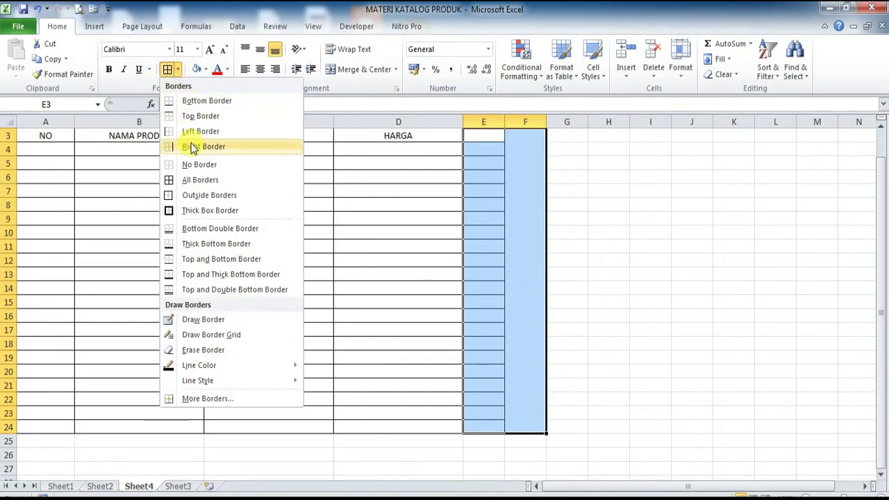
click(187, 164)
click(634, 215)
- Apply All Borders to A3:D24 and narrow column A to fit the numbers
scroll(632, 214, up, 1)
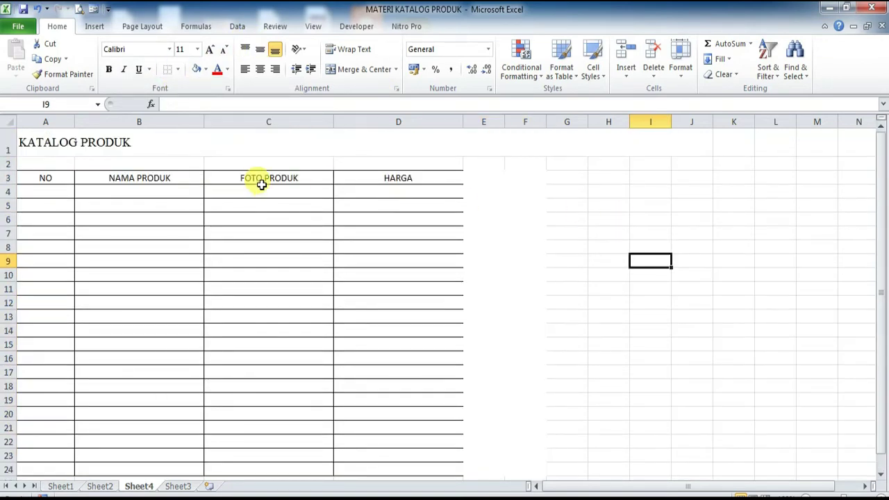
mouse_move(24, 179)
mouse_down()
mouse_move(293, 206)
mouse_move(425, 446)
mouse_up()
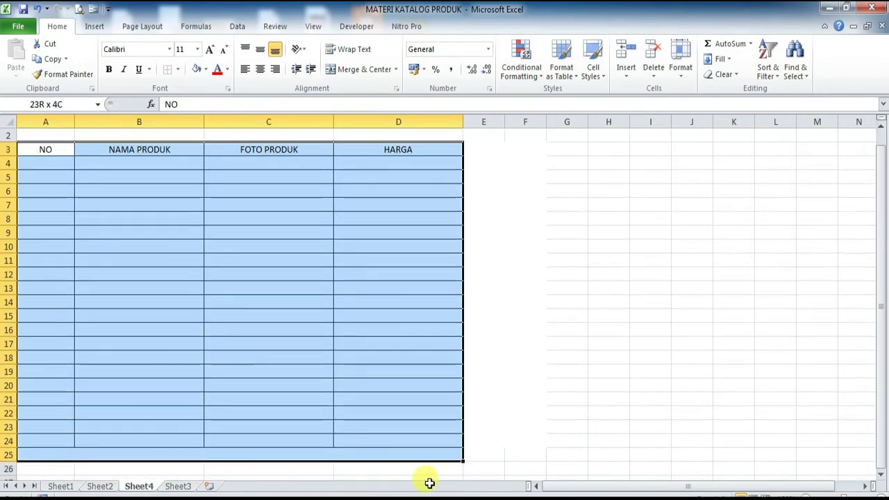
click(178, 69)
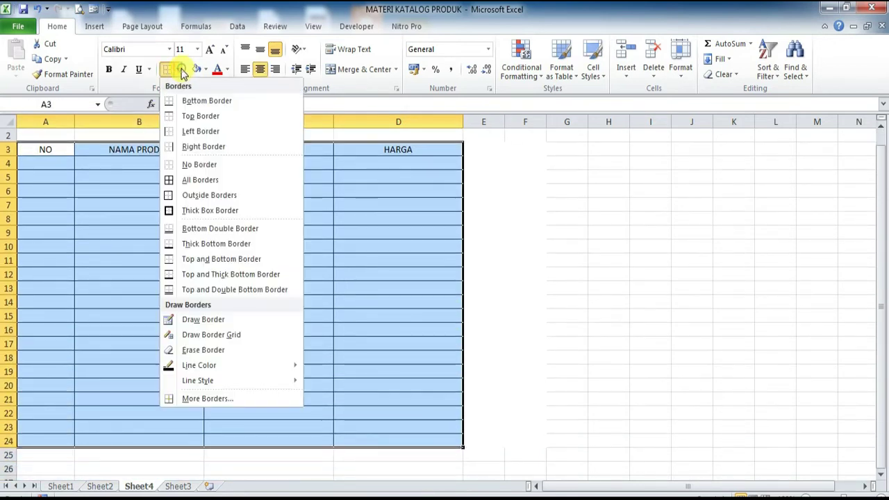
click(186, 180)
click(594, 246)
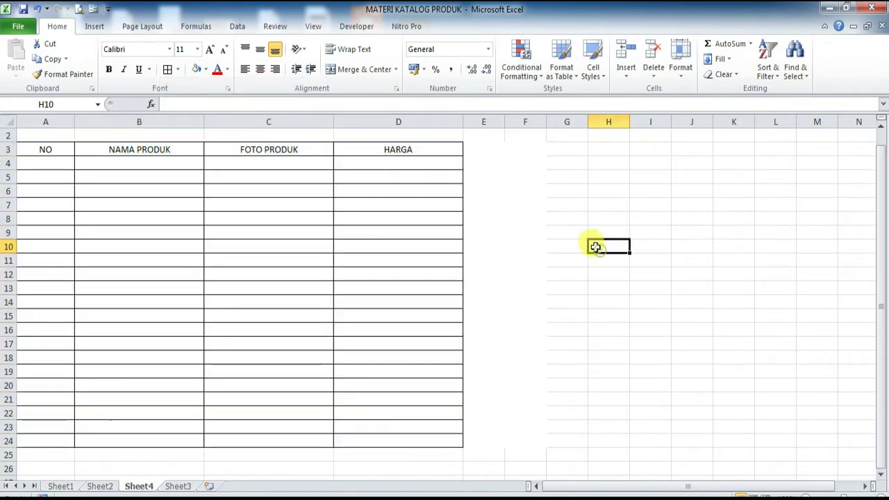
click(26, 245)
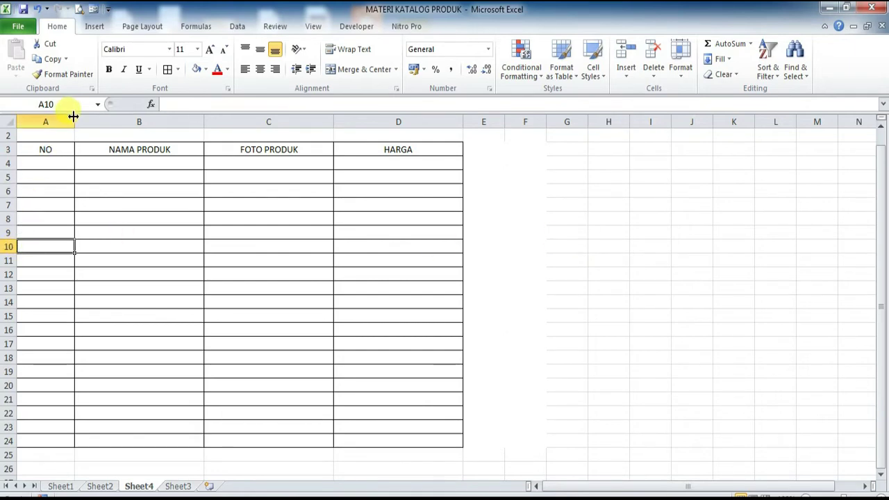
drag(73, 117, 42, 117)
click(26, 165)
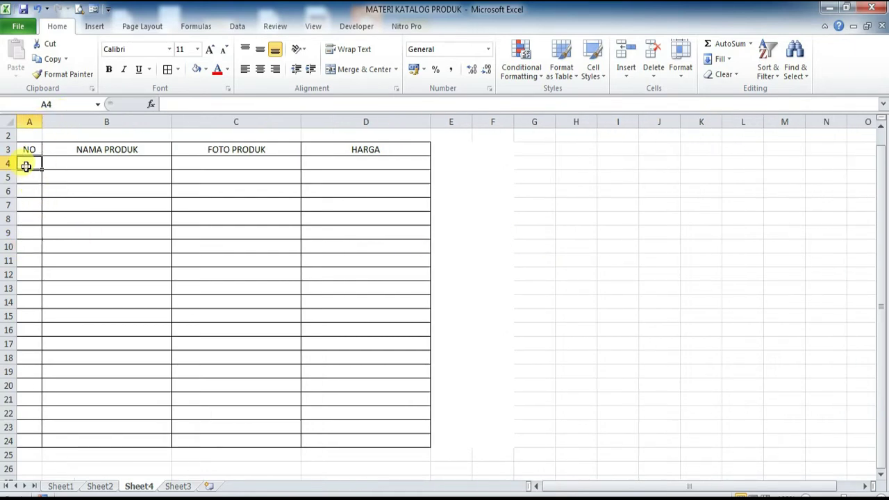
- Enter 1 and CELANA PANJANG in row 4
text(1)
click(95, 209)
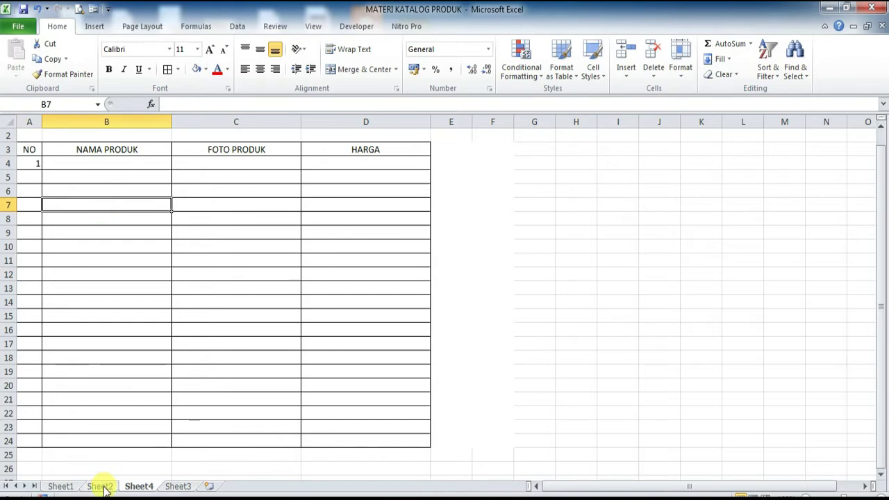
click(97, 486)
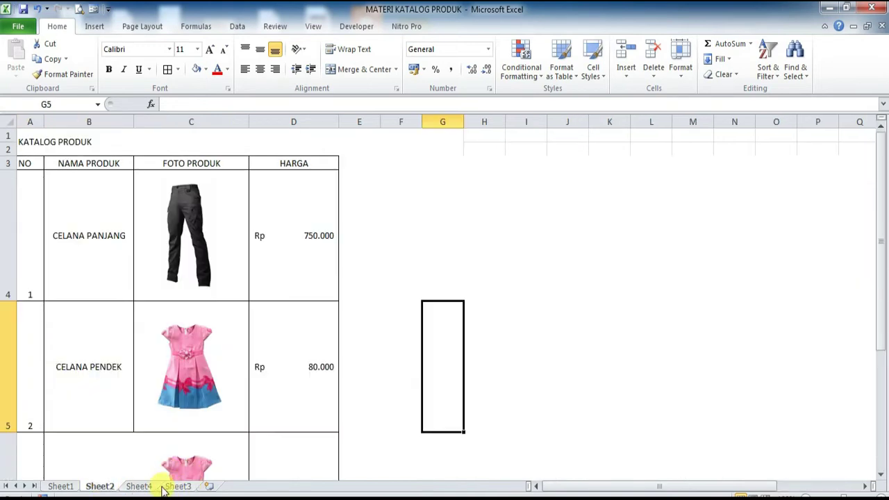
click(142, 486)
click(76, 162)
double_click(100, 162)
text(CELANA PANJANG)
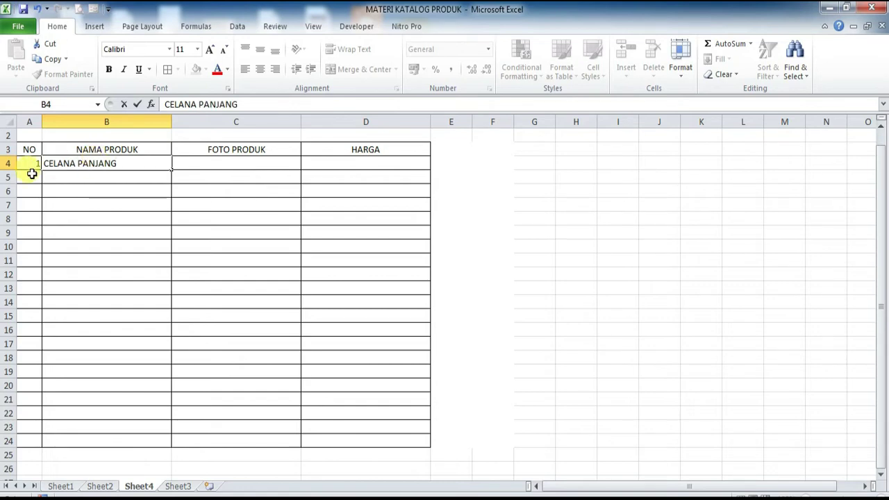
click(28, 177)
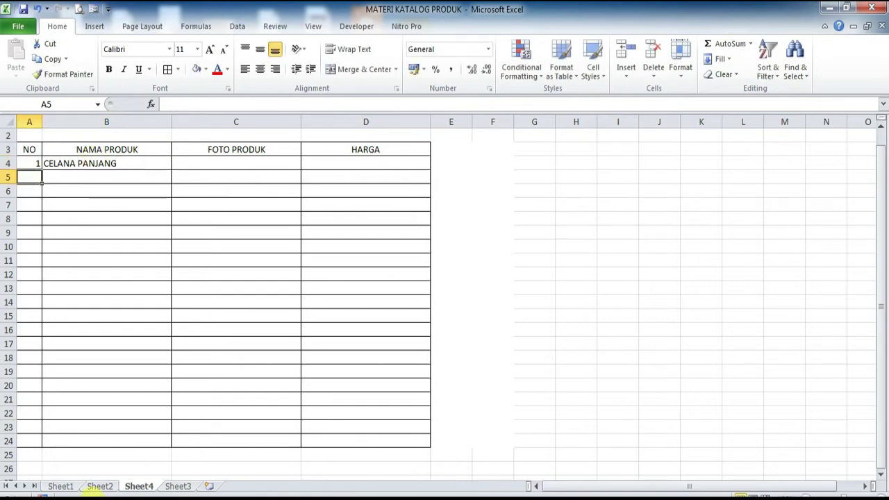
- Enter 2 and CELANA PENDEK in row 5, checking the name on Sheet2
click(98, 486)
click(100, 383)
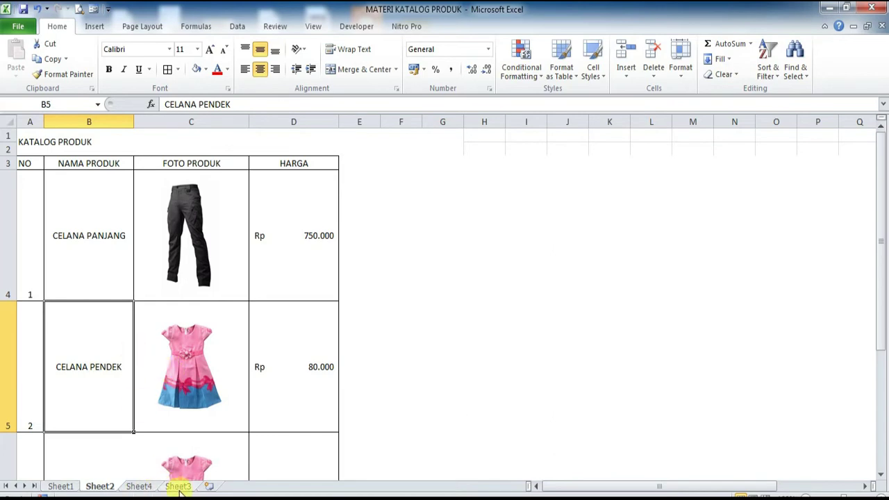
click(139, 486)
text(C)
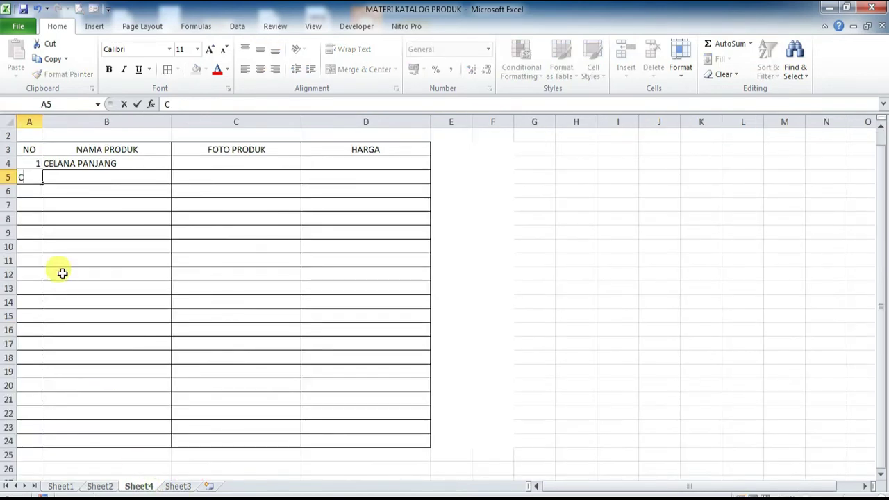
key(BackSpace)
key(BackSpace)
key(BackSpace)
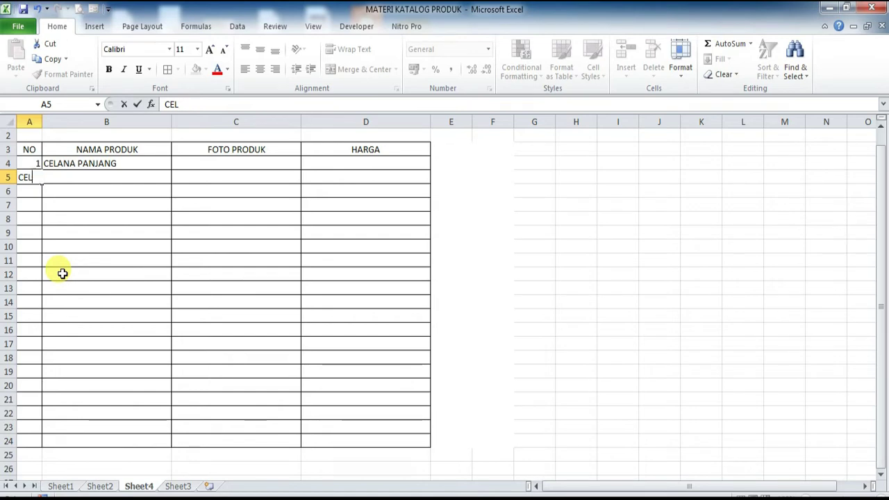
text(2)
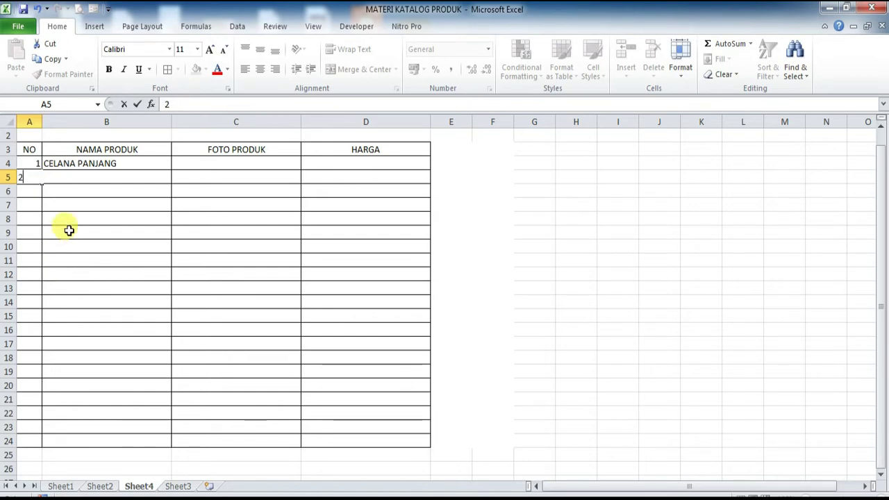
click(83, 174)
text(C)
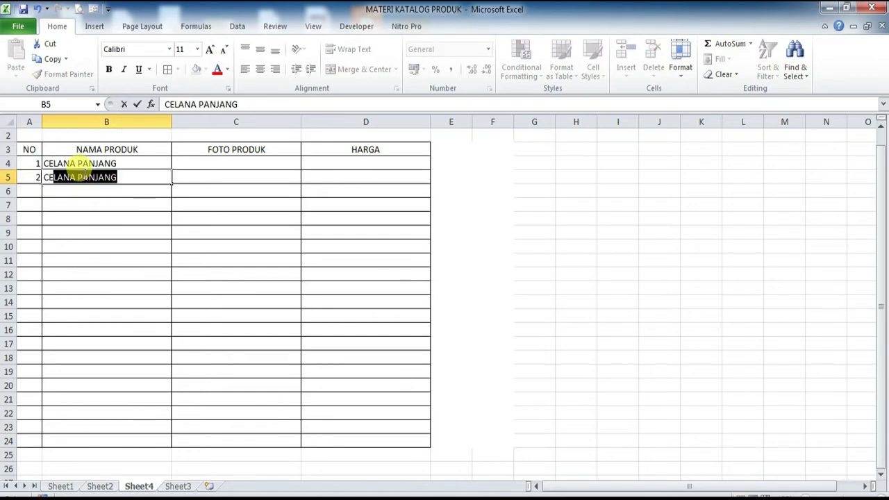
text(PENDEK)
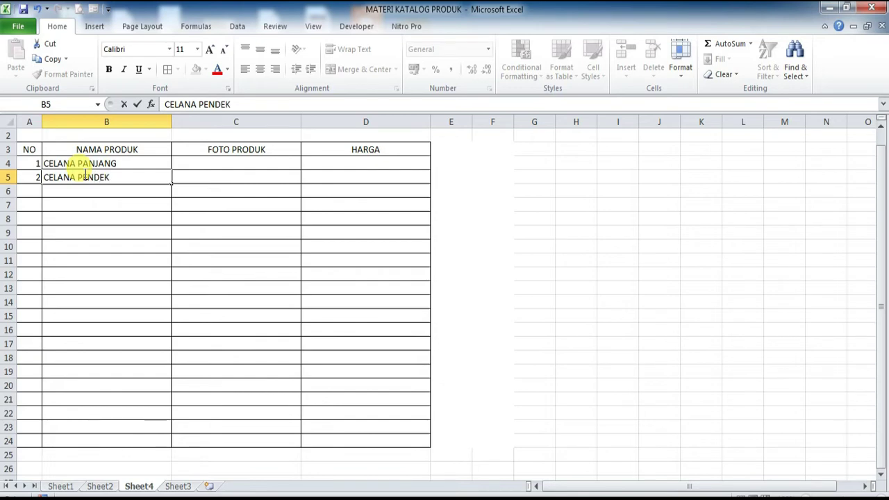
click(27, 189)
- Enter 3 and BAJU ANAK PEREMPUAN in row 6
text(3)
click(75, 186)
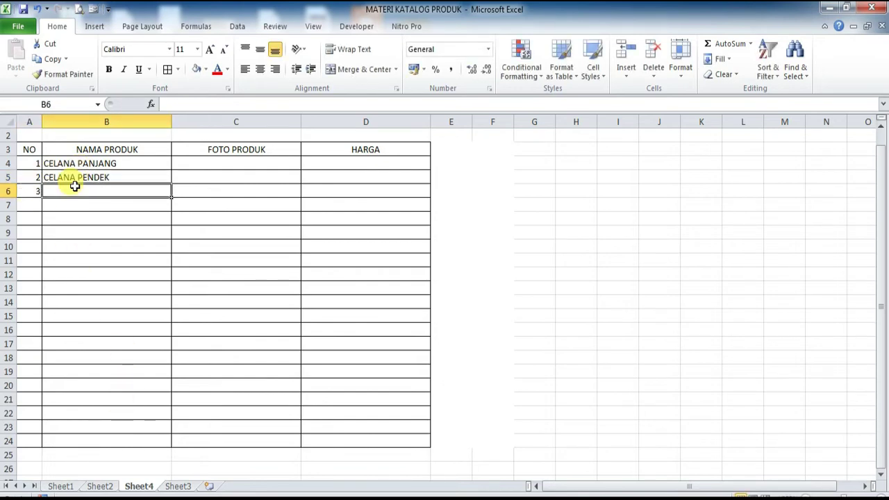
text(CELANA ANAK PEREMPUN)
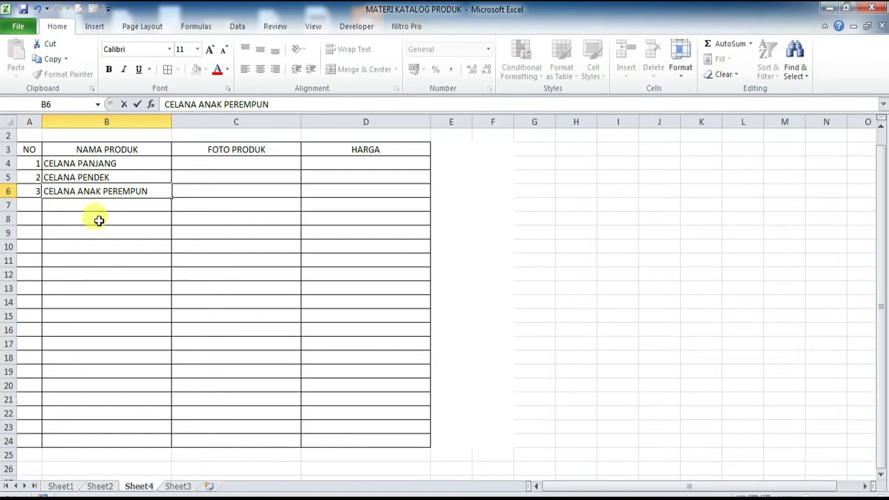
key(Escape)
text(BAJU)
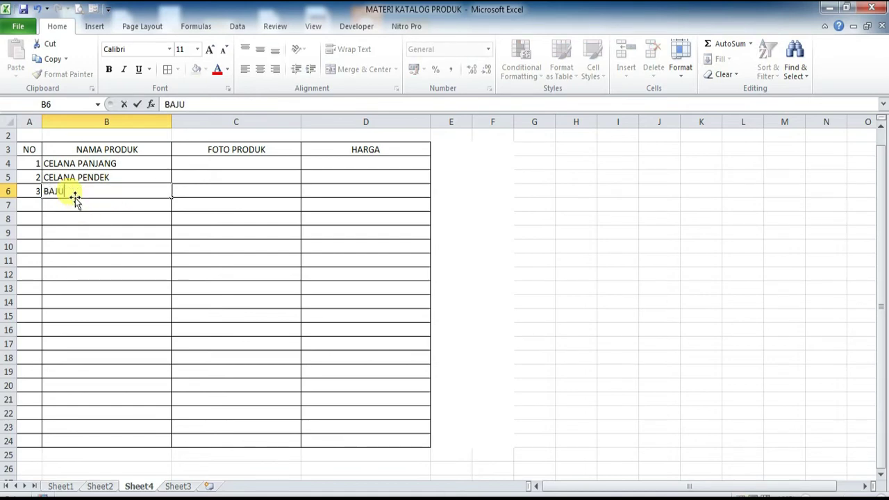
text(PEREMPUN)
key(BackSpace)
key(BackSpace)
text(UAN)
click(75, 197)
- Enter 4 and BAJU OLAHRAGA in row 7 after checking Sheet2
click(103, 486)
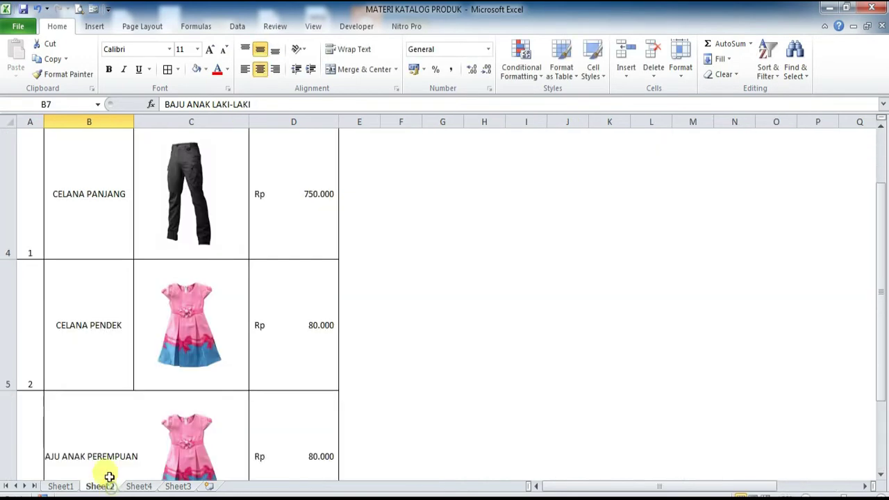
scroll(141, 368, down, 1)
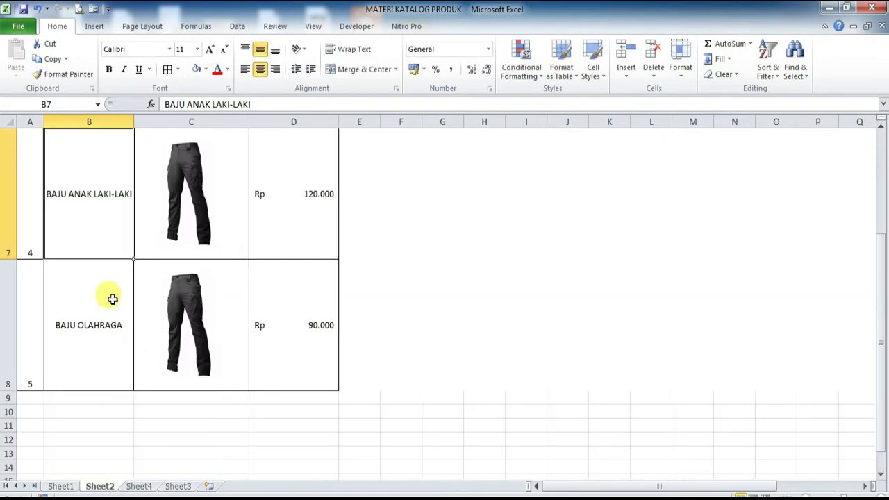
click(175, 486)
click(137, 486)
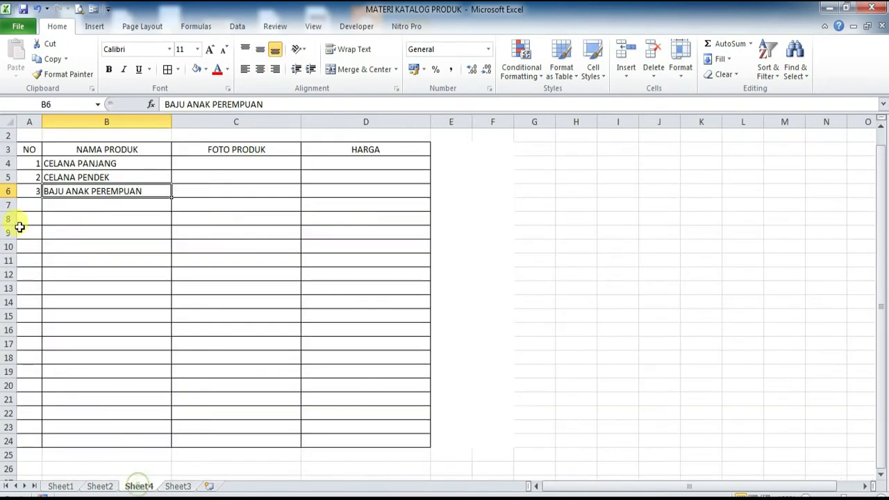
click(33, 204)
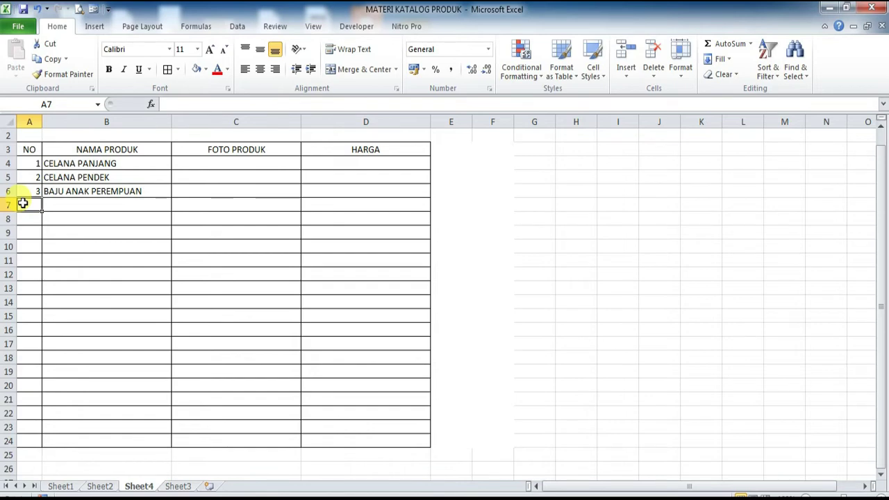
text(BAJU)
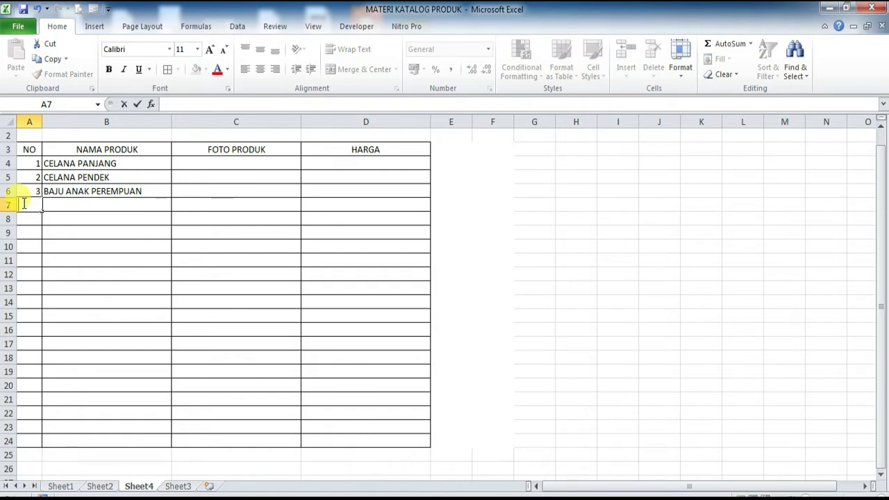
text(4)
click(90, 203)
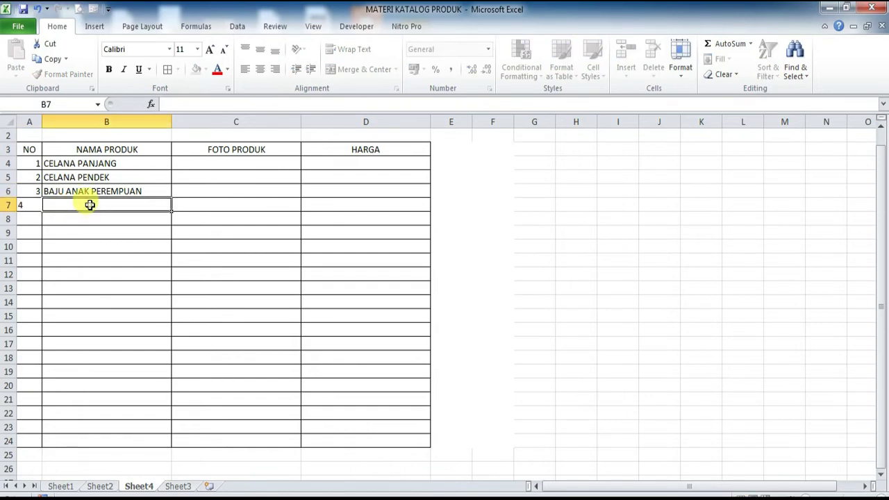
text(BAJU )
text(OLAG)
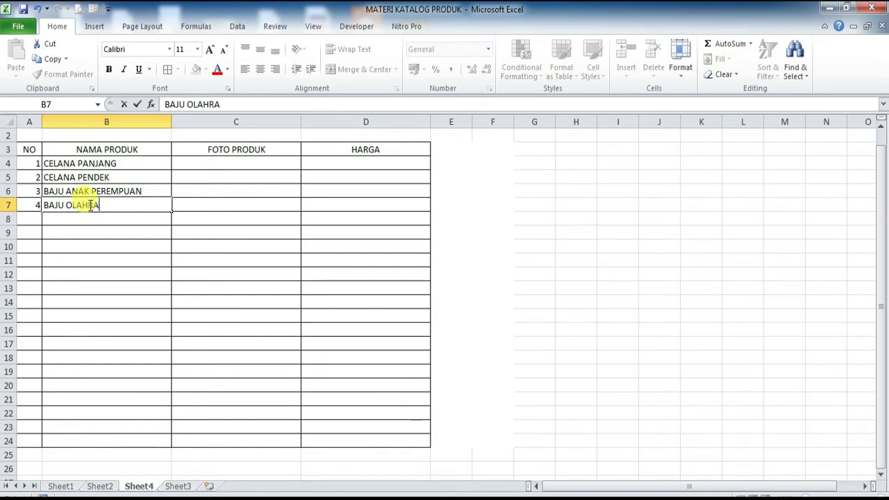
click(111, 246)
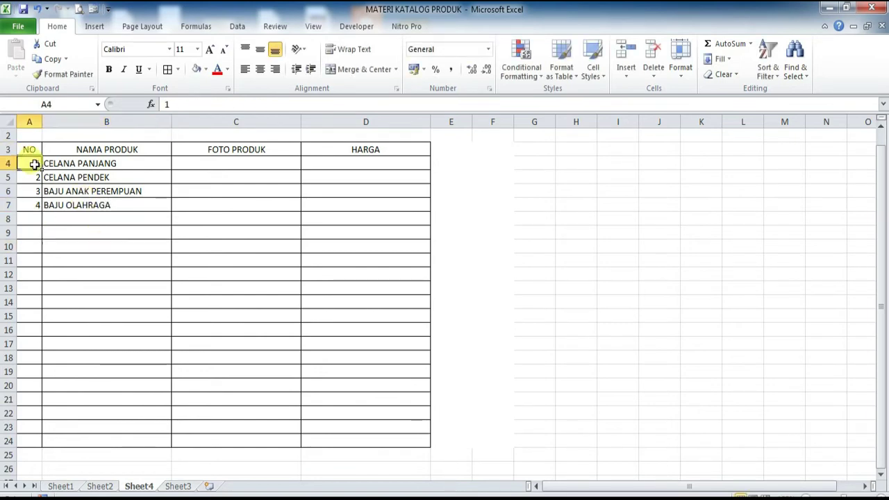
- Centre the numbers 1–4 in the NO column
drag(30, 162, 150, 211)
click(123, 240)
drag(35, 163, 36, 203)
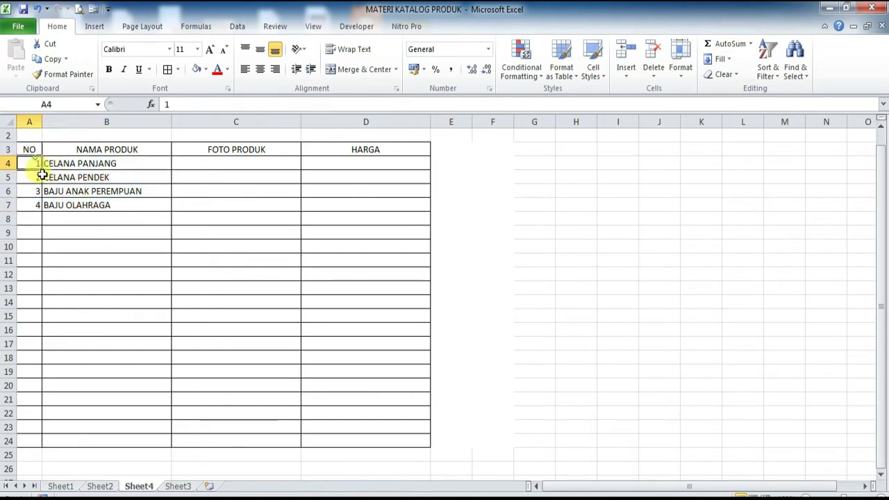
click(260, 69)
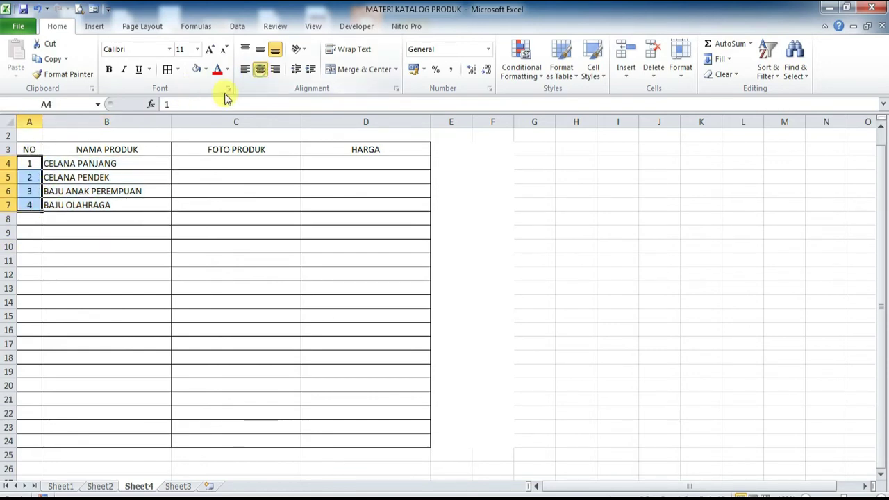
click(111, 234)
drag(27, 151, 410, 149)
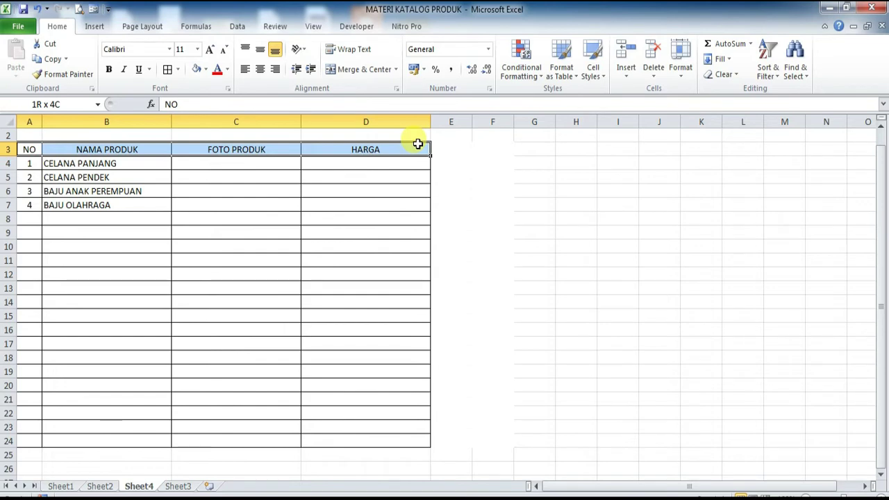
- Give the header row a light fill colour and dark text
click(205, 70)
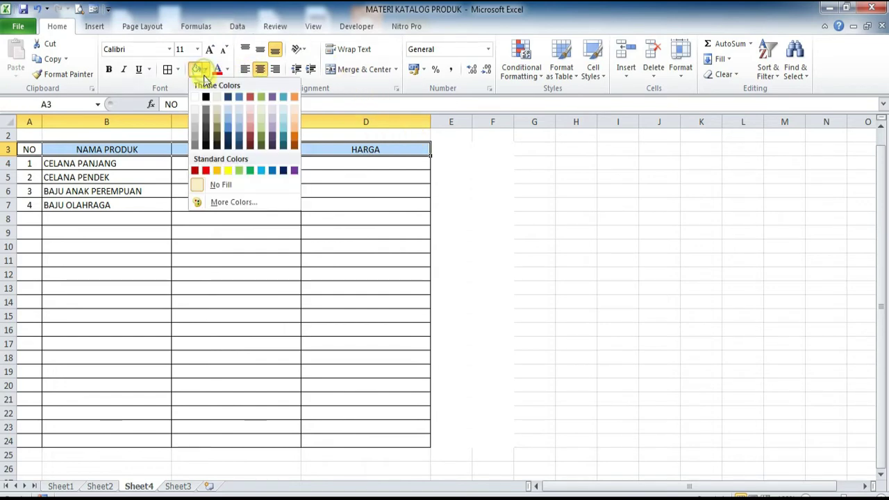
click(239, 170)
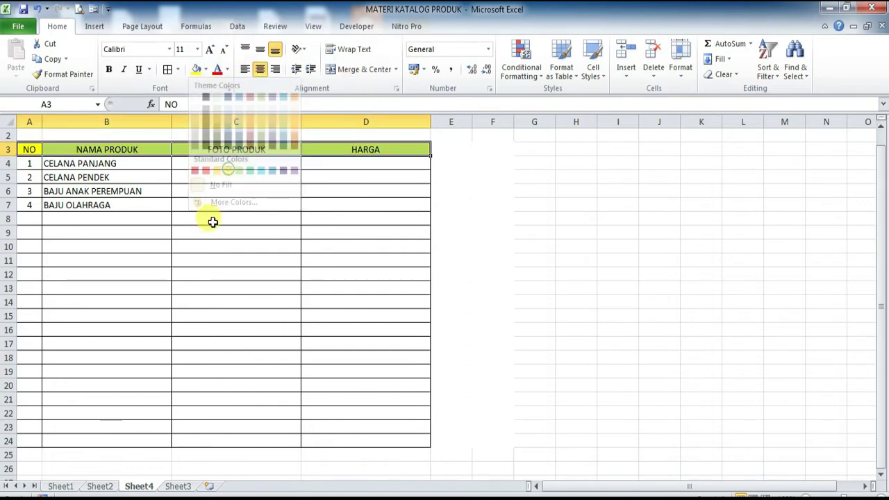
click(229, 70)
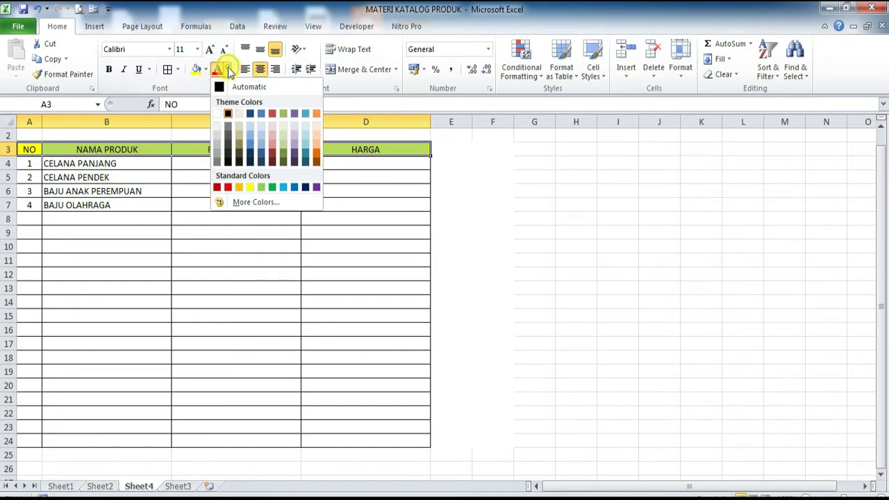
click(226, 113)
- Set the header row to Times New Roman at a slightly larger size
click(145, 53)
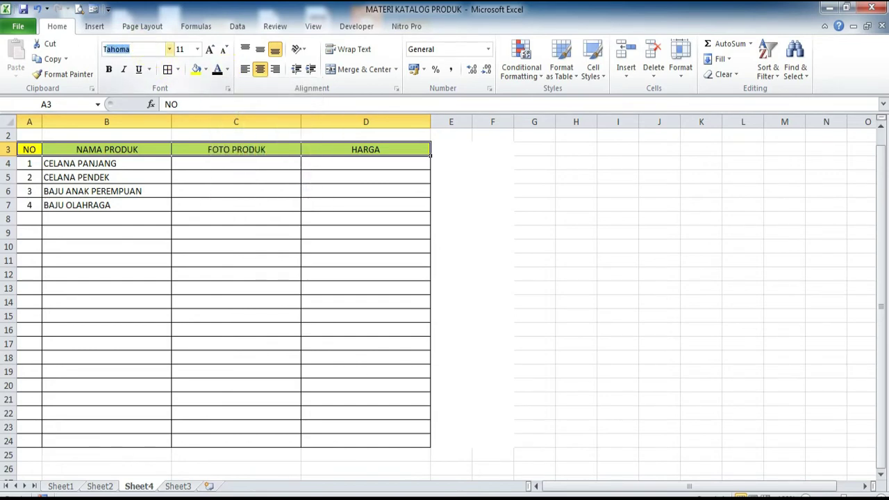
key(Return)
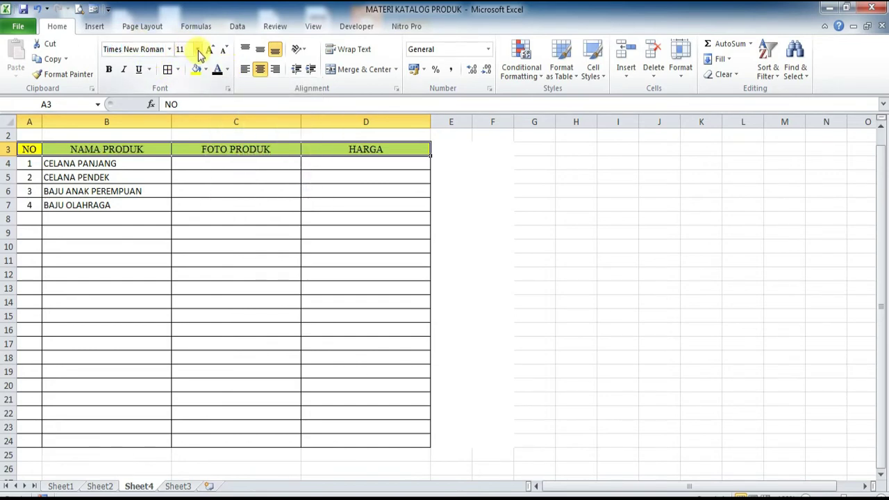
click(198, 51)
click(182, 113)
click(211, 246)
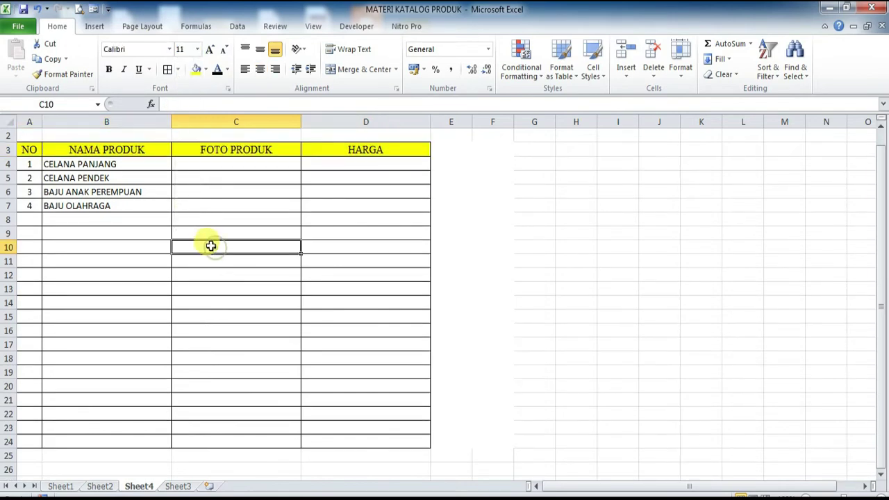
click(118, 235)
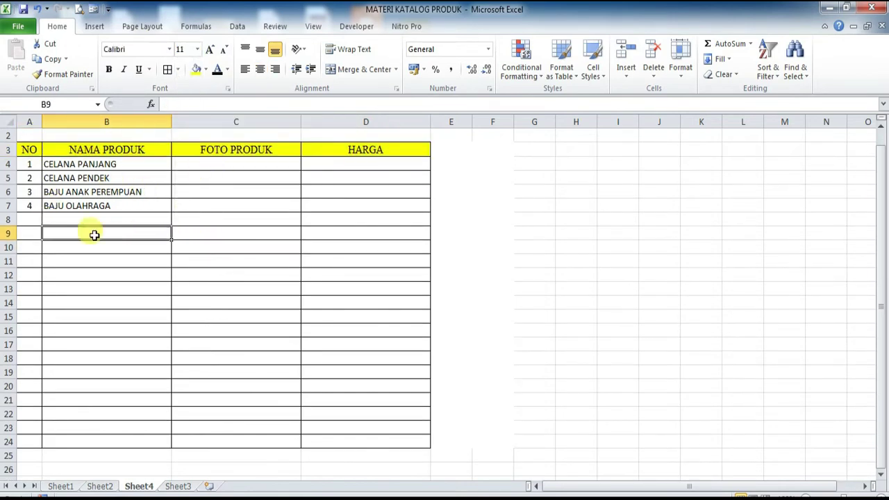
click(198, 162)
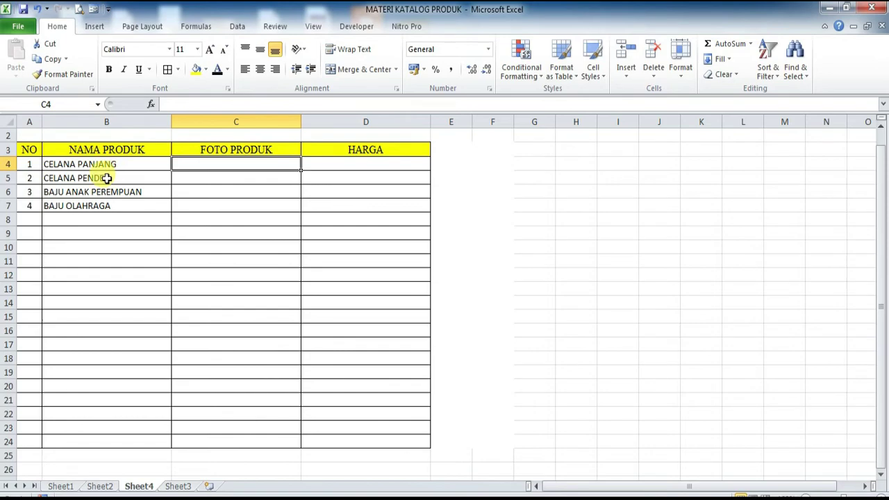
click(91, 28)
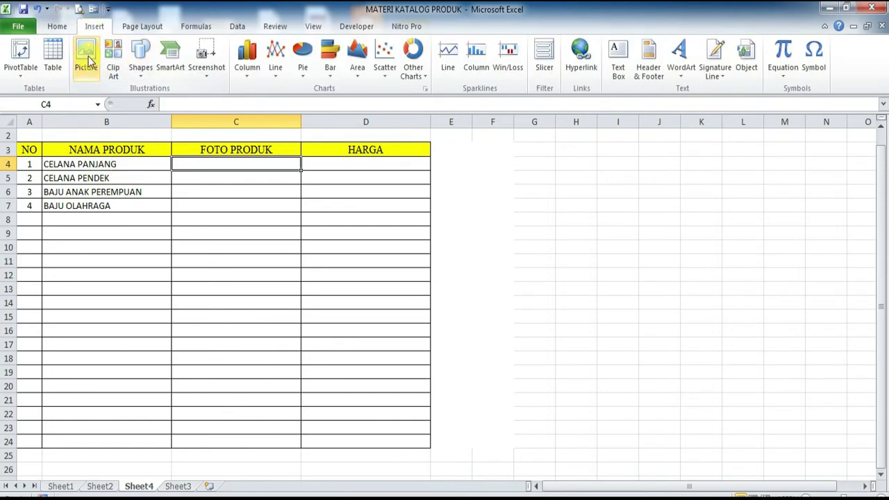
click(86, 56)
double_click(384, 145)
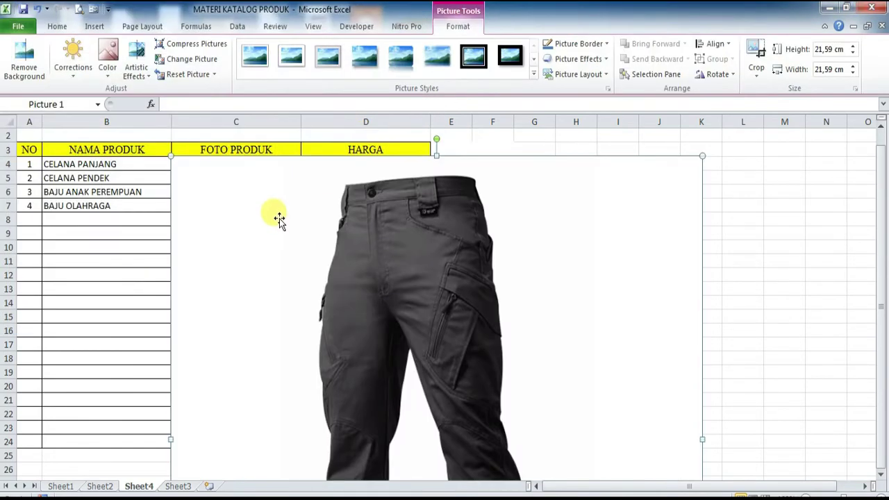
drag(171, 156, 303, 298)
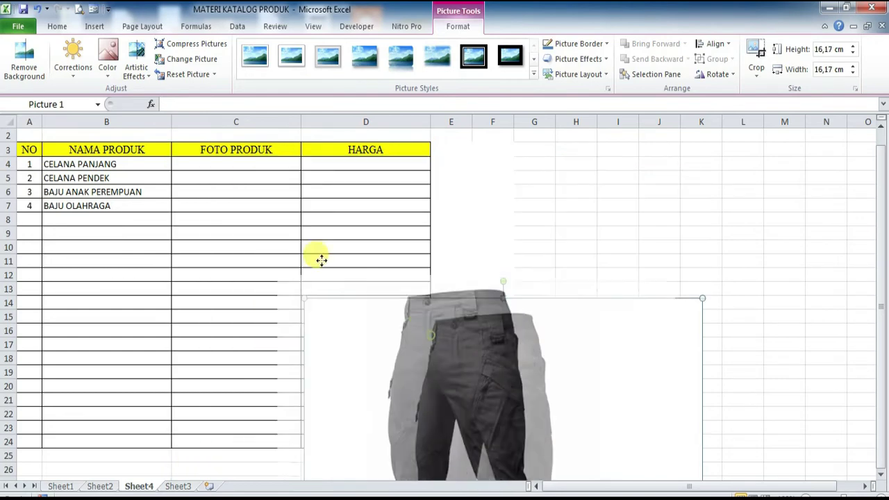
drag(428, 324, 196, 154)
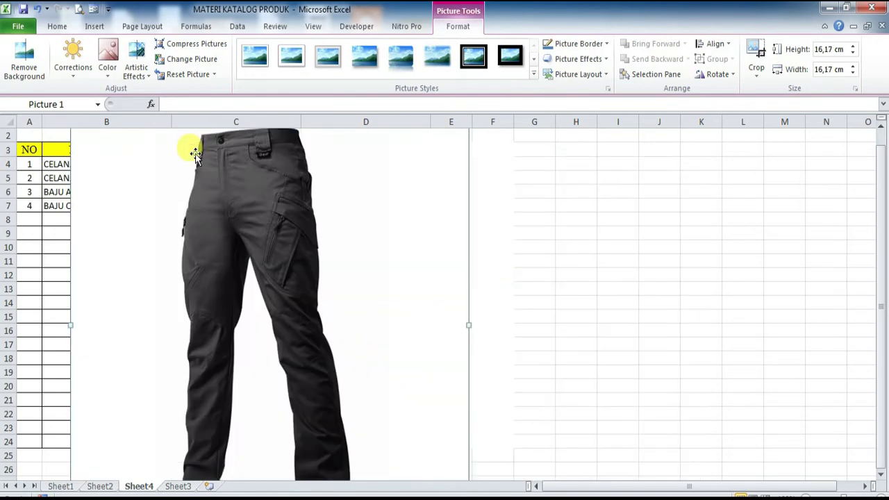
drag(195, 154, 268, 213)
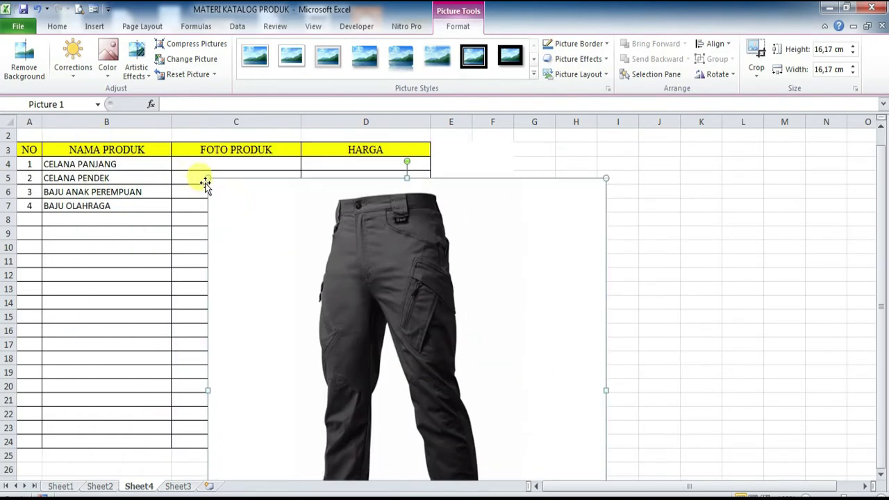
drag(207, 178, 325, 304)
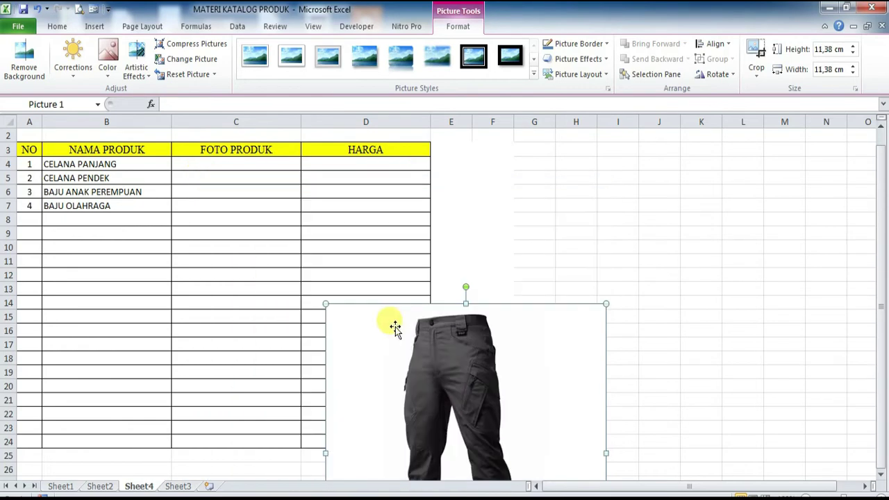
key(Delete)
- Make rows 4–7 much taller
click(532, 245)
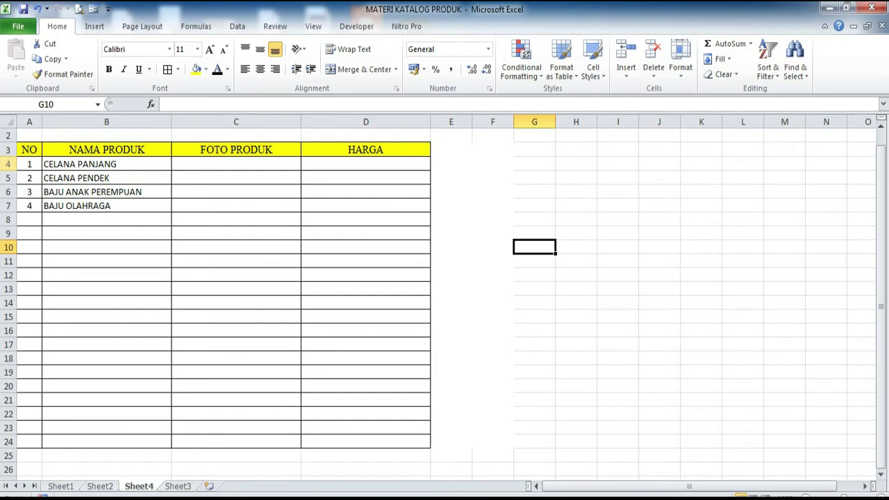
drag(8, 164, 8, 205)
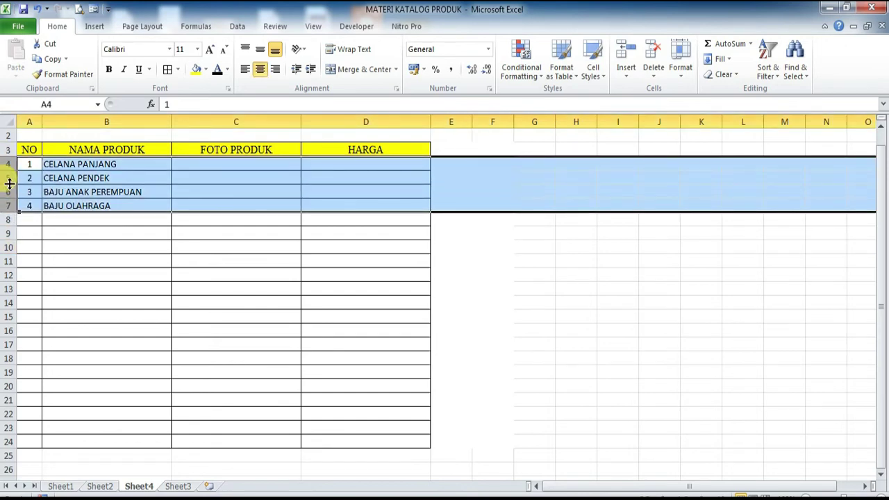
drag(9, 185, 9, 320)
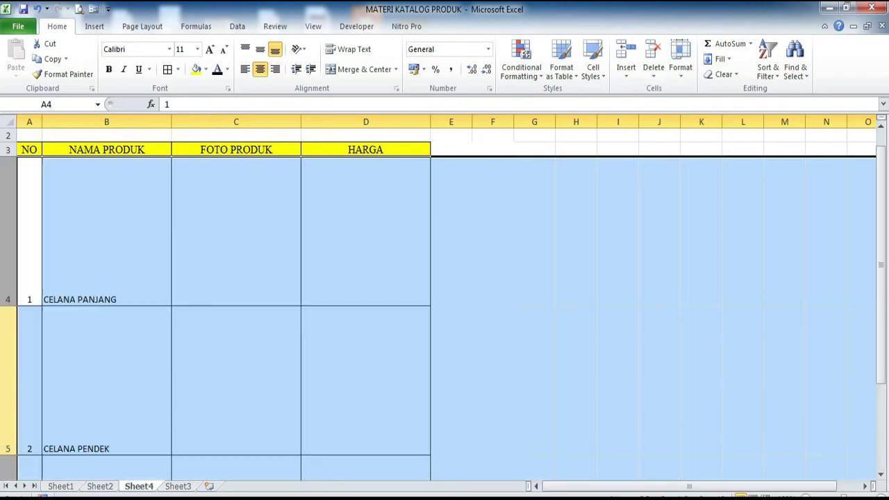
click(238, 201)
- Centre the product names horizontally and vertically, and middle-align the numbers in A4:A7
mouse_move(95, 282)
mouse_down()
mouse_move(99, 490)
mouse_move(119, 407)
mouse_up()
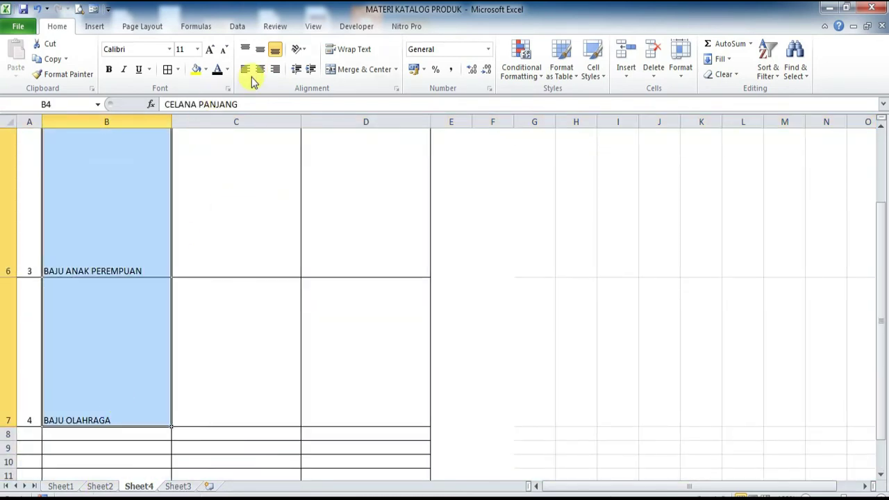
click(261, 70)
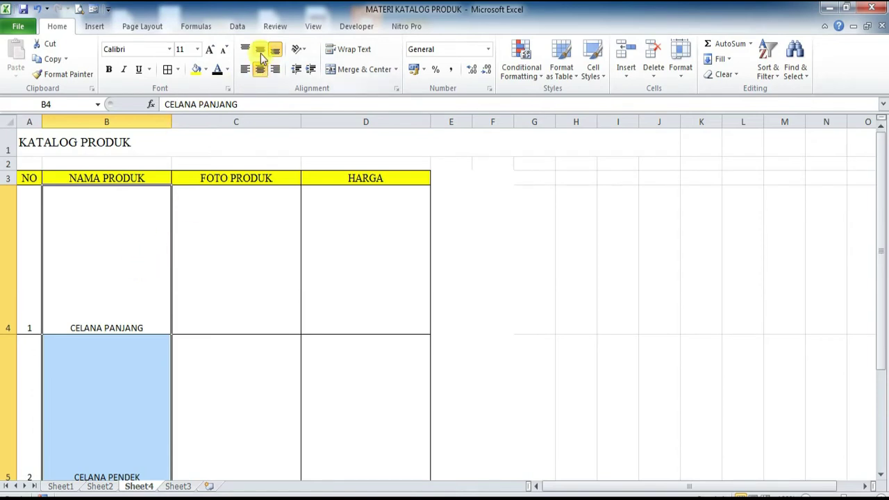
click(260, 51)
click(609, 319)
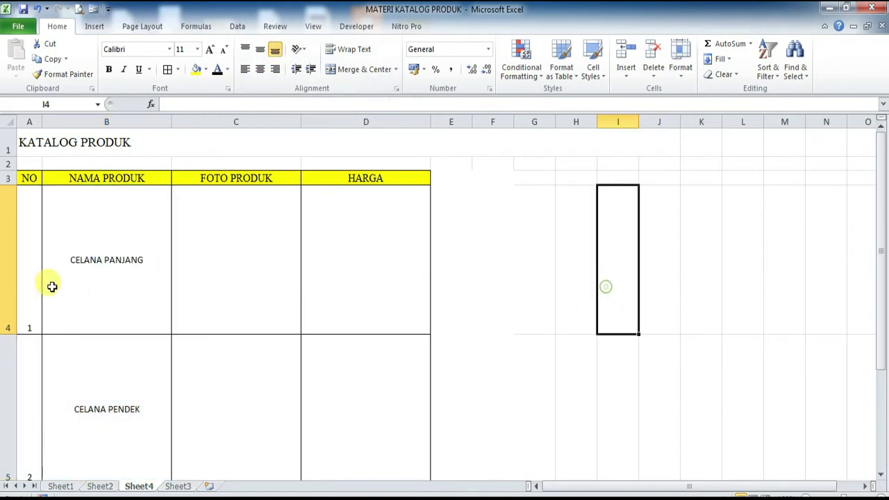
drag(23, 218, 38, 422)
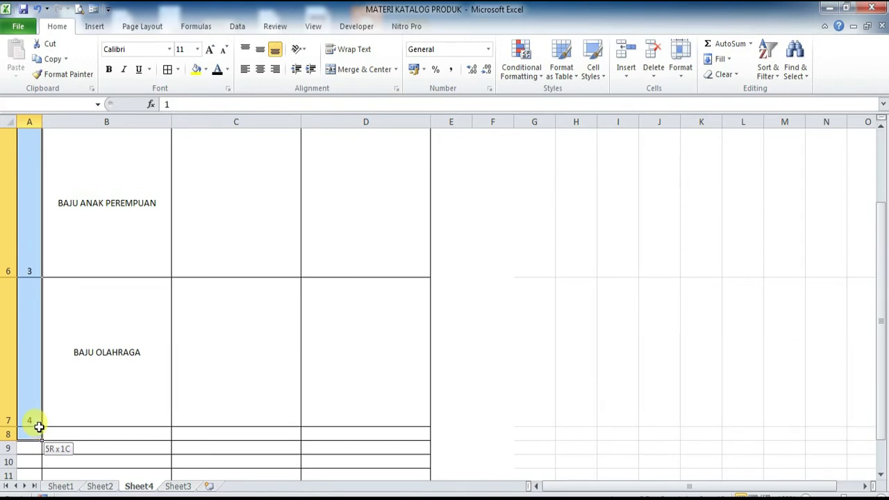
click(244, 48)
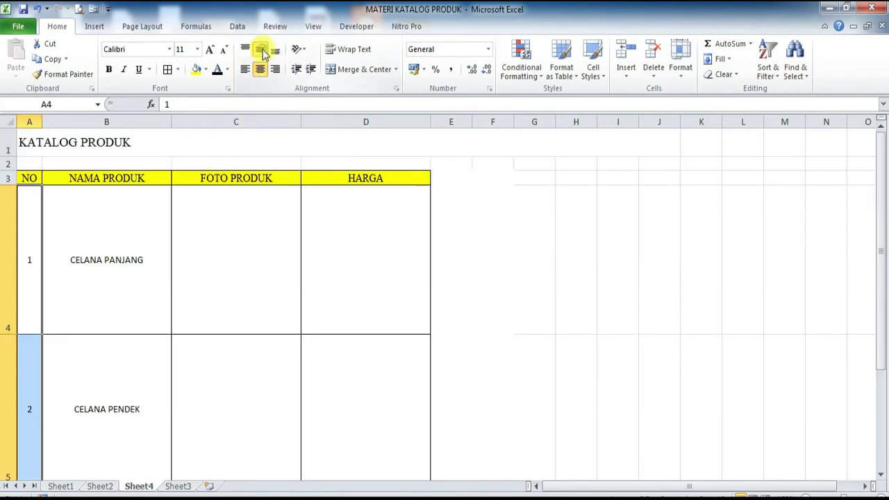
click(109, 254)
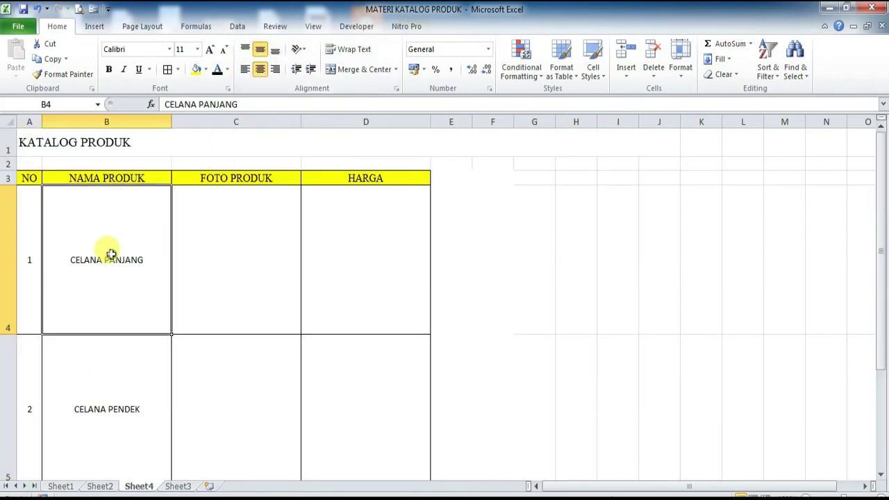
- Select cell C4 and insert the CELANA PANJANG trousers photo from file
click(539, 201)
click(236, 252)
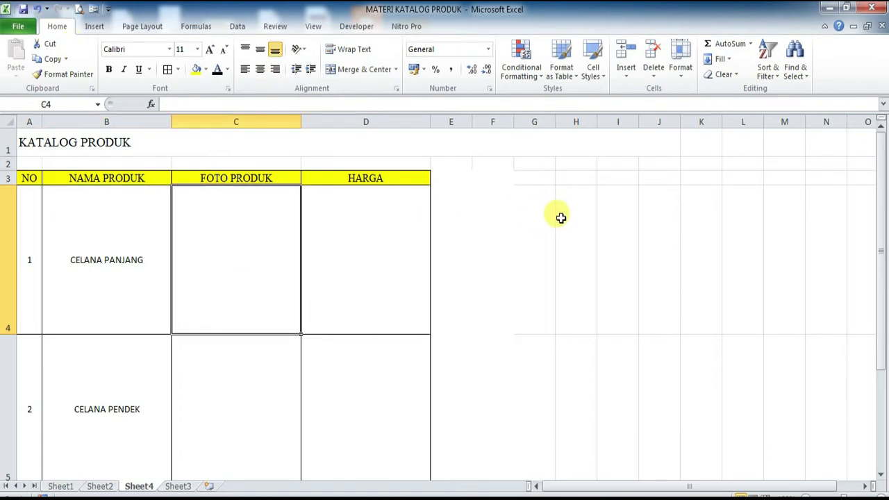
scroll(559, 215, down, 2)
scroll(560, 216, up, 2)
scroll(333, 226, down, 1)
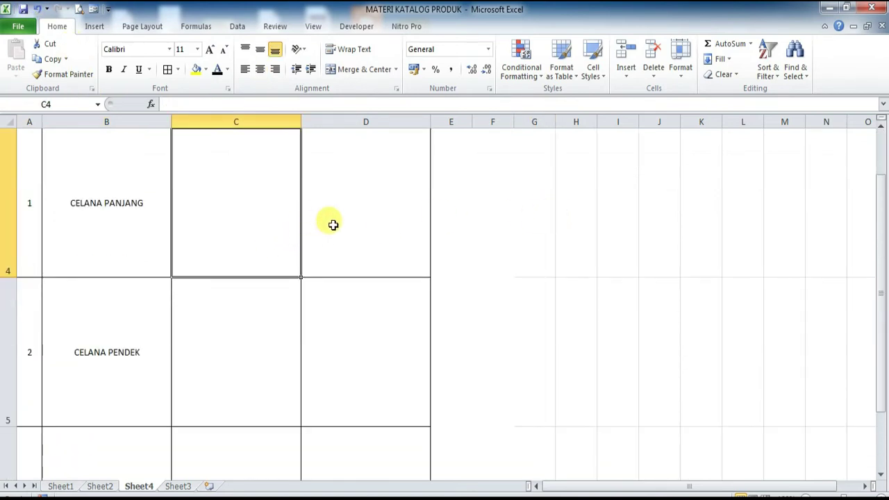
scroll(333, 224, up, 1)
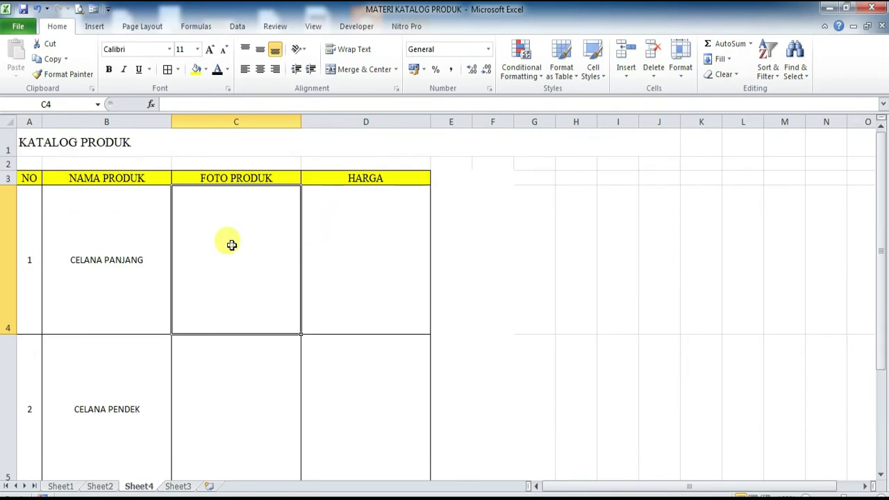
click(99, 28)
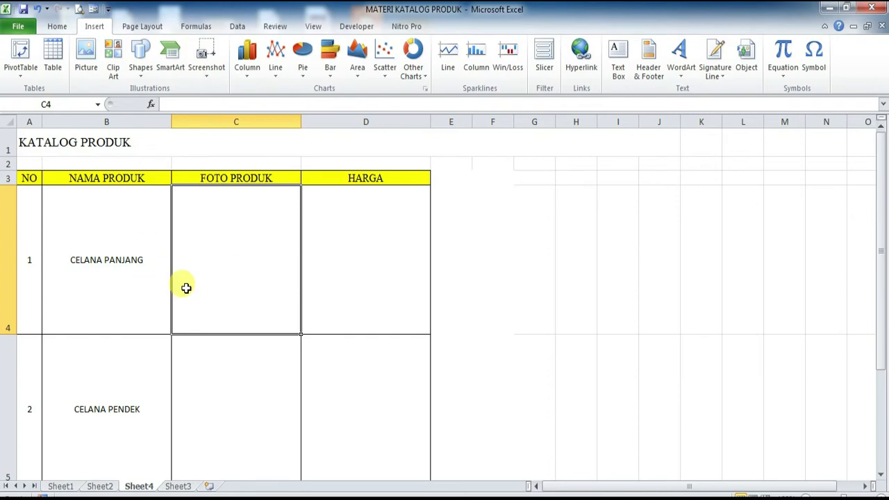
click(86, 57)
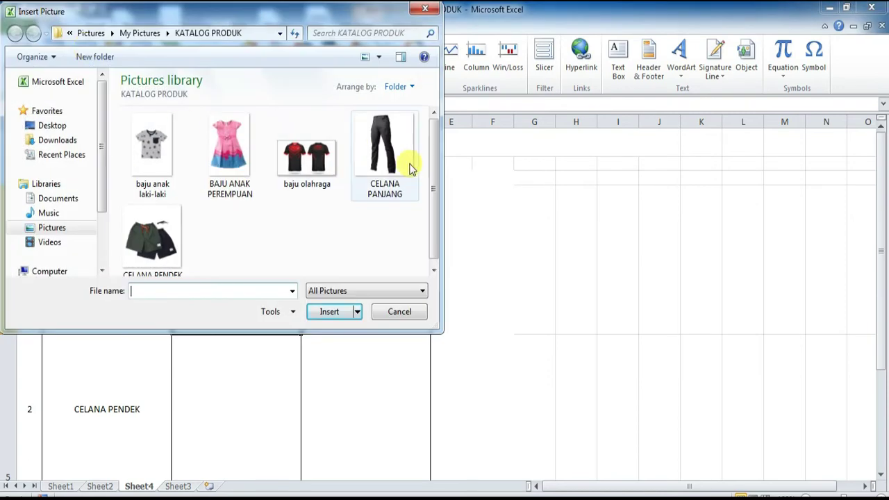
double_click(383, 146)
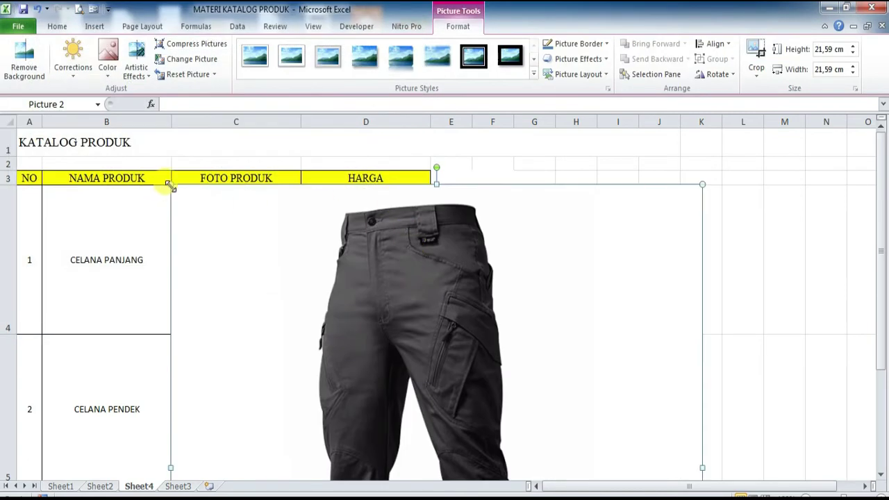
- Shrink the trousers photo to about 4.9 cm and fit it inside cell C4
drag(171, 184, 352, 378)
mouse_move(437, 422)
mouse_down()
mouse_move(269, 265)
mouse_move(135, 159)
mouse_move(284, 321)
mouse_up()
drag(312, 371, 210, 222)
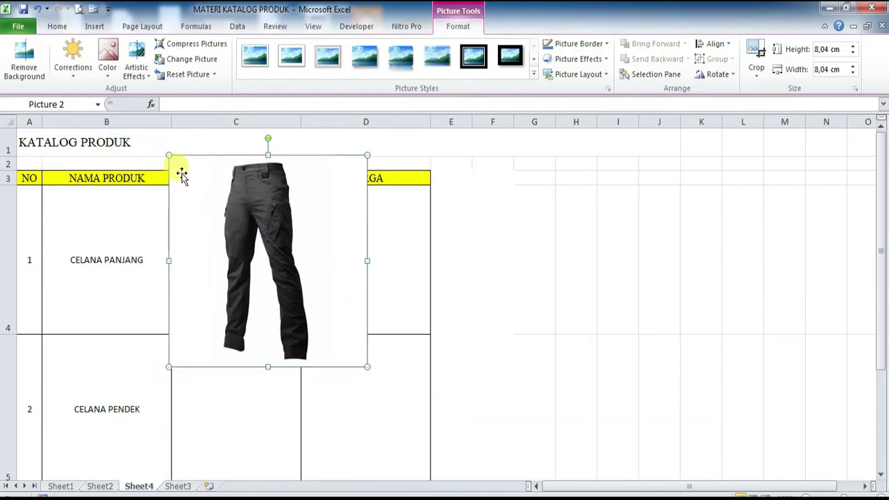
drag(169, 155, 240, 231)
mouse_move(292, 257)
mouse_down()
mouse_move(232, 232)
mouse_move(211, 213)
mouse_up()
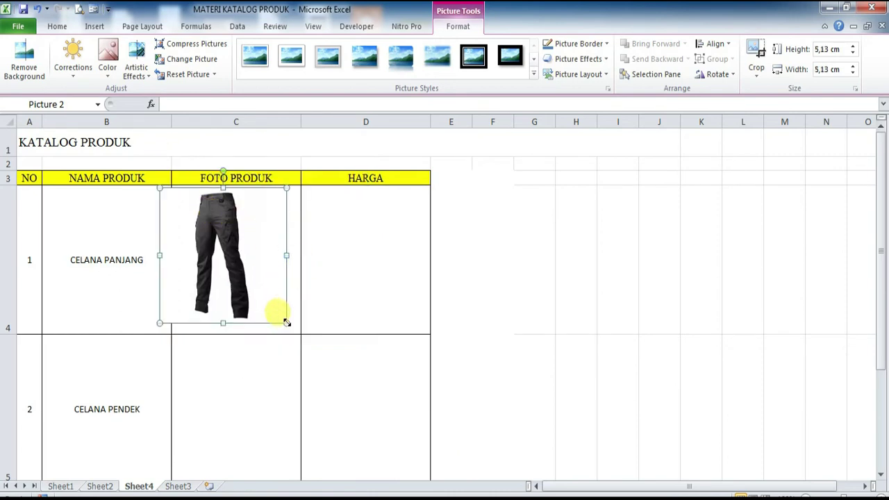
drag(286, 322, 294, 331)
drag(160, 331, 172, 318)
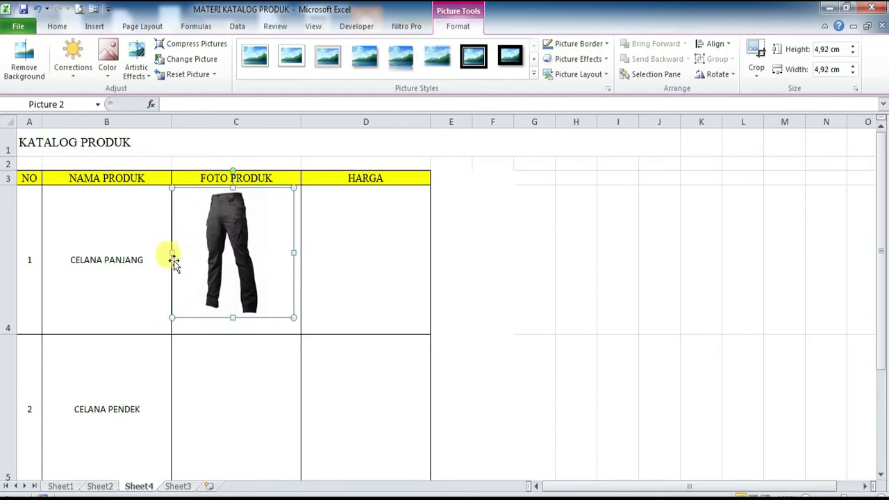
drag(170, 254, 182, 255)
click(532, 234)
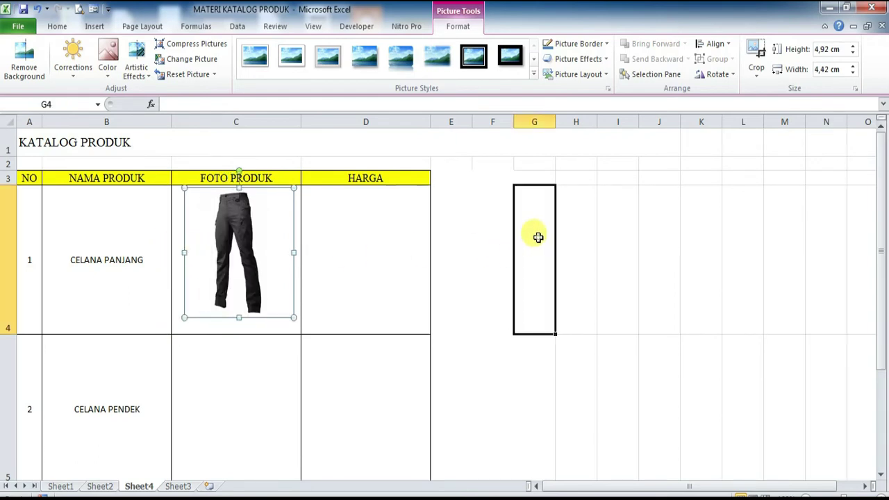
- Centre the pants photo within cell C4
click(355, 268)
scroll(353, 268, down, 2)
scroll(353, 268, up, 2)
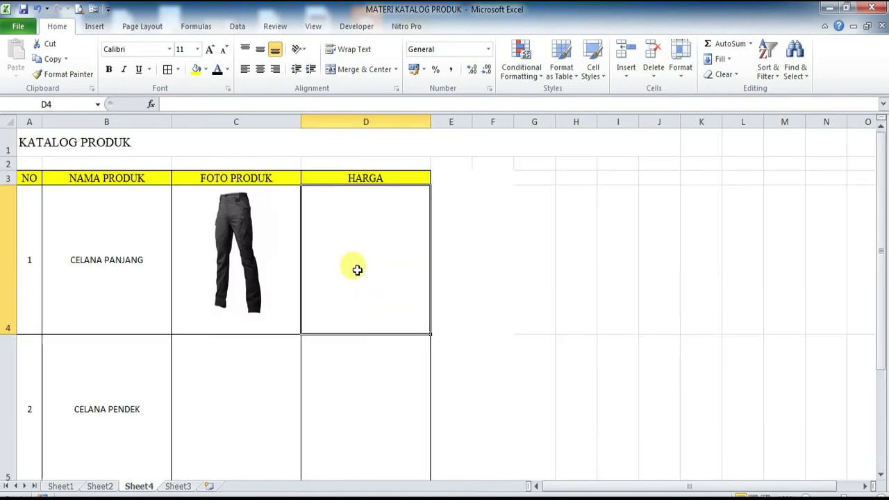
click(237, 219)
click(270, 322)
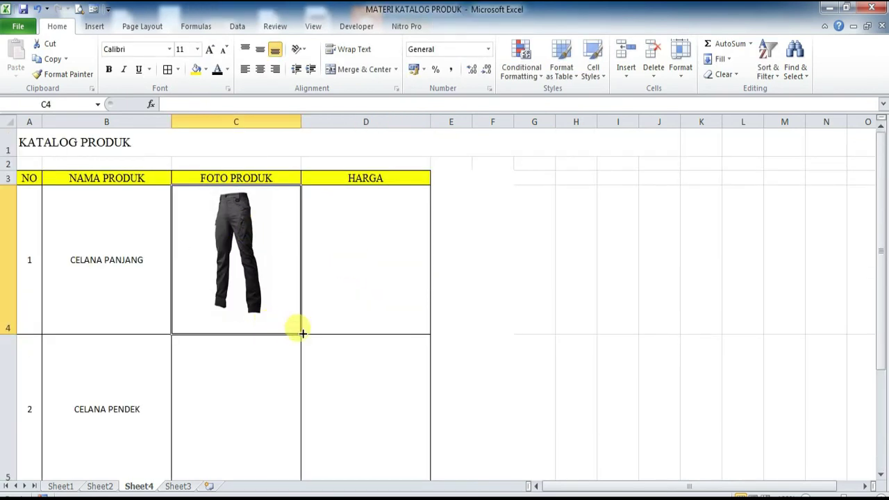
mouse_move(278, 311)
mouse_down()
mouse_move(294, 327)
mouse_move(292, 369)
mouse_up()
click(295, 331)
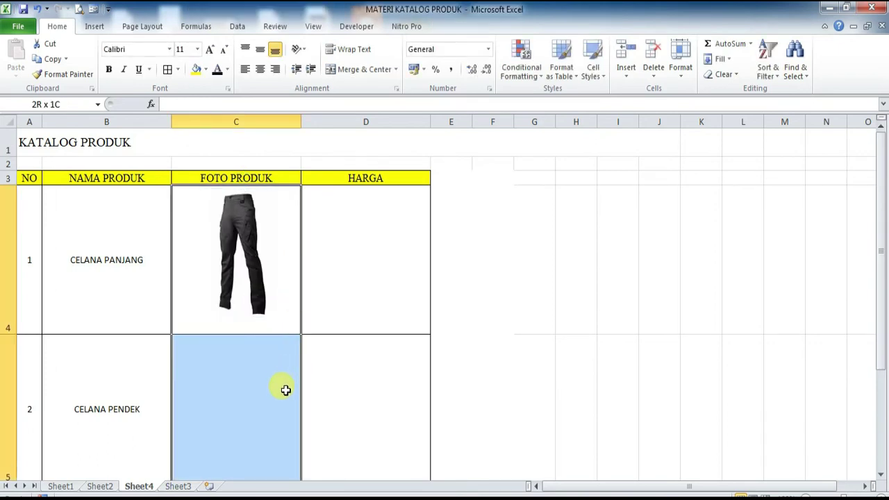
- Paste copies of the pants photo into the FOTO PRODUK cells C5:C7
drag(291, 326, 287, 346)
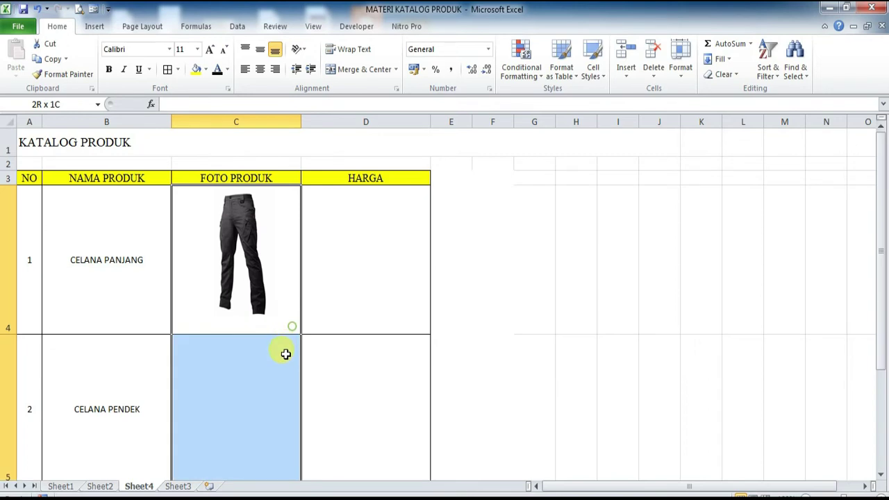
drag(258, 443, 278, 370)
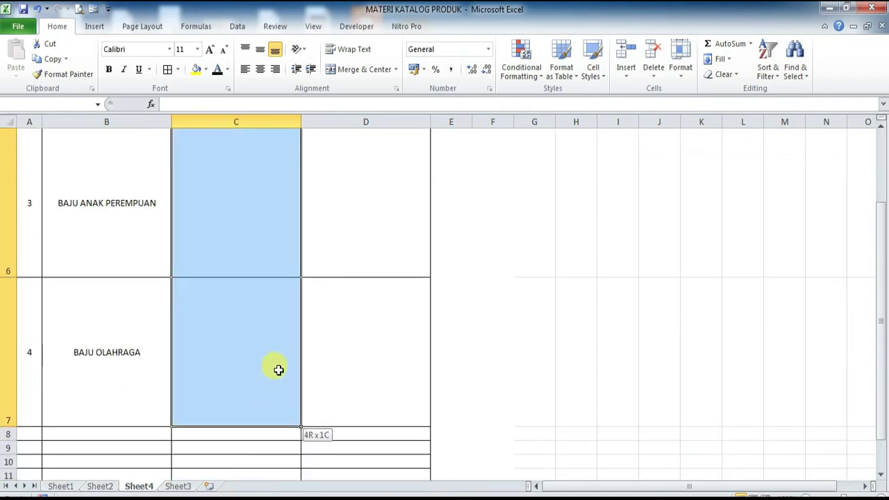
scroll(283, 300, up, 2)
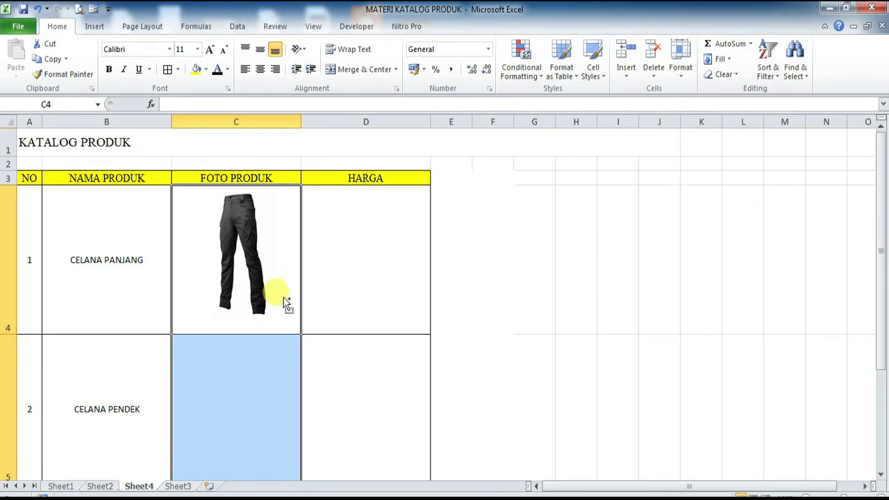
key(ctrl+v)
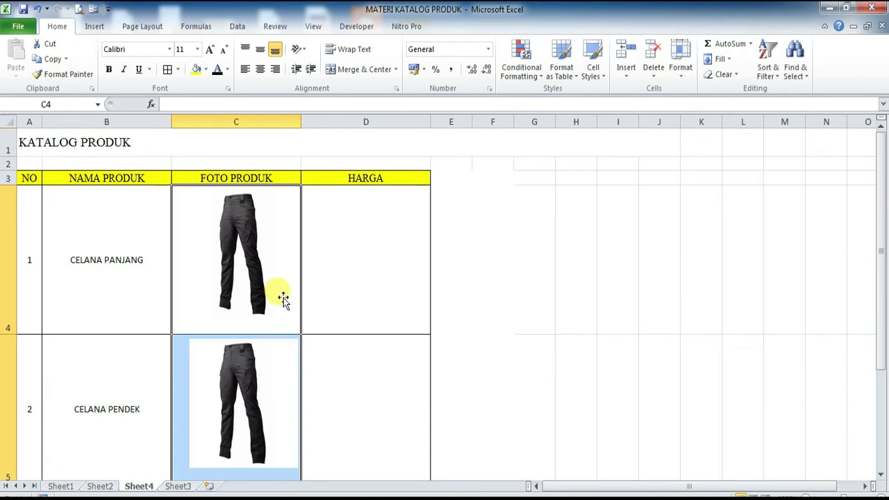
click(476, 284)
scroll(477, 284, down, 2)
click(281, 234)
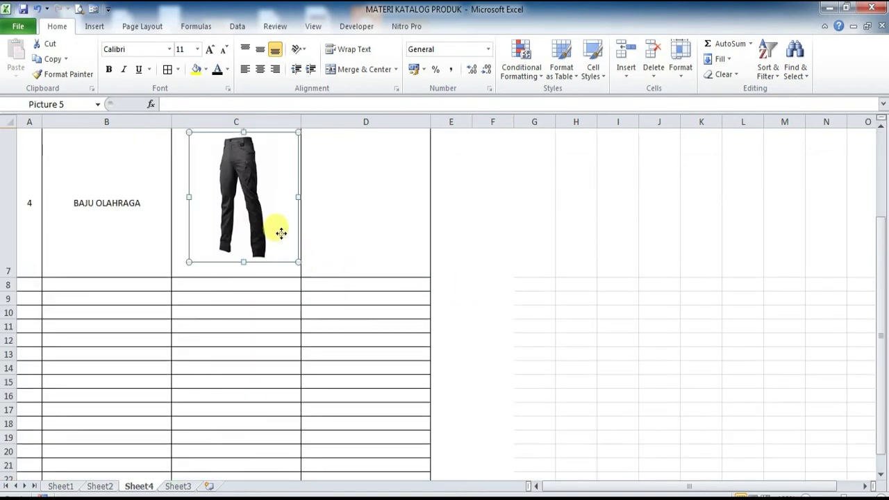
scroll(281, 233, up, 2)
click(248, 258)
- Replace the placeholder photo in the CELANA PENDEK row with the CELANA PENDEK shorts image
scroll(254, 268, down, 1)
click(235, 349)
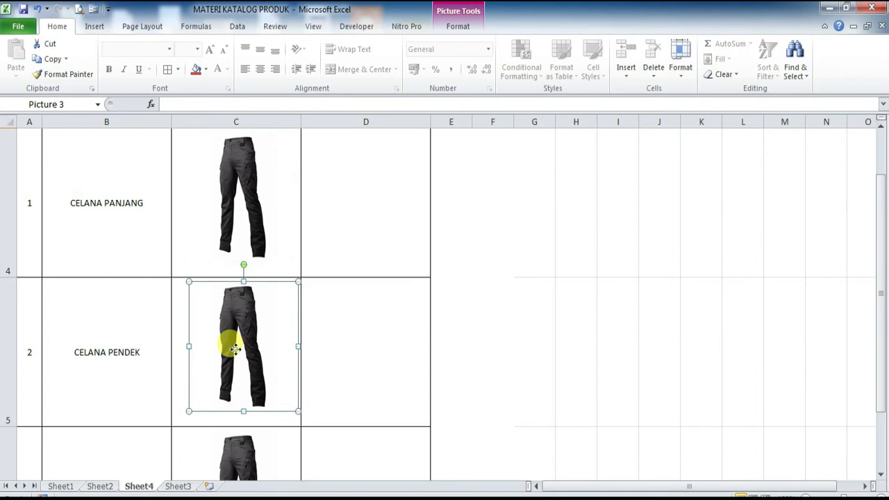
scroll(231, 353, up, 1)
scroll(232, 349, down, 1)
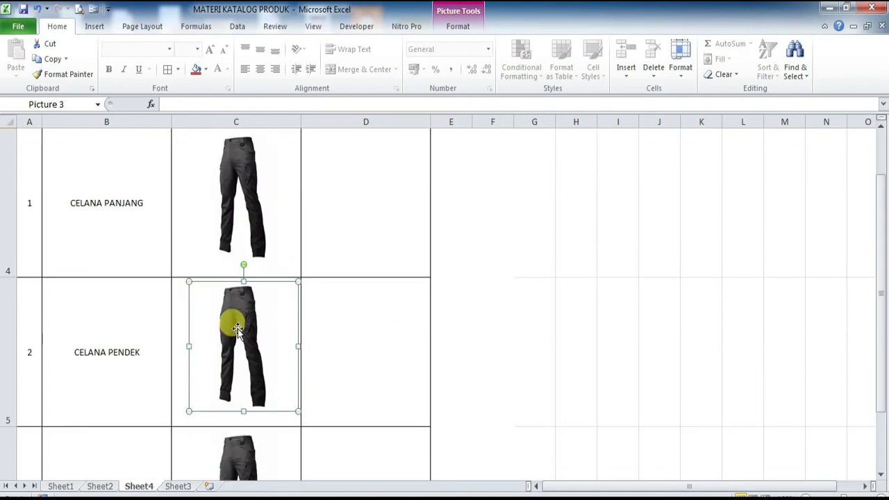
click(629, 294)
click(258, 320)
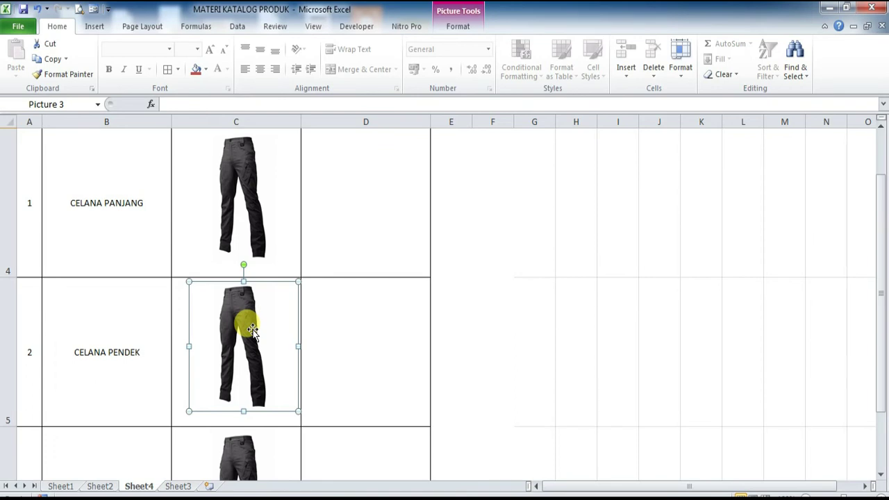
right_click(253, 330)
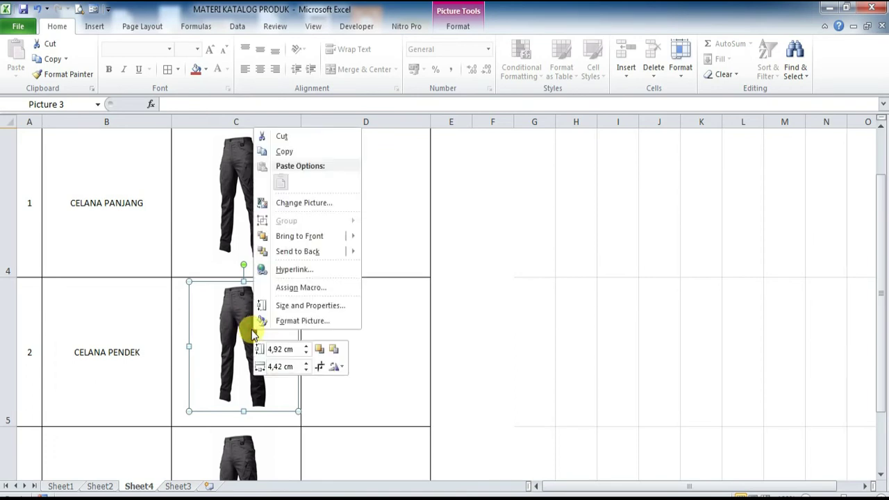
click(308, 204)
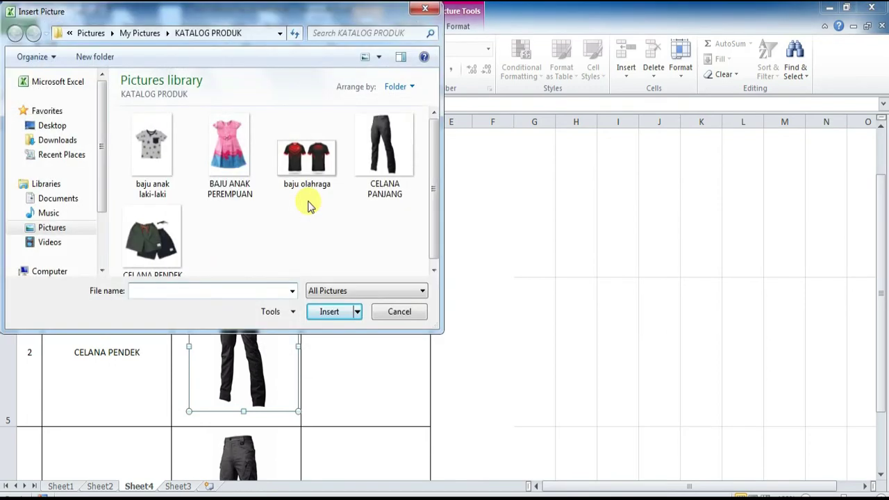
drag(276, 34, 574, 111)
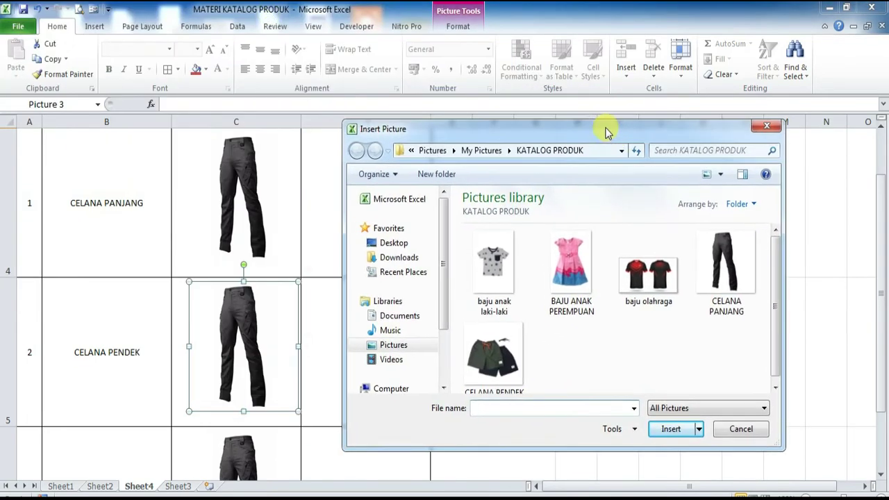
double_click(455, 332)
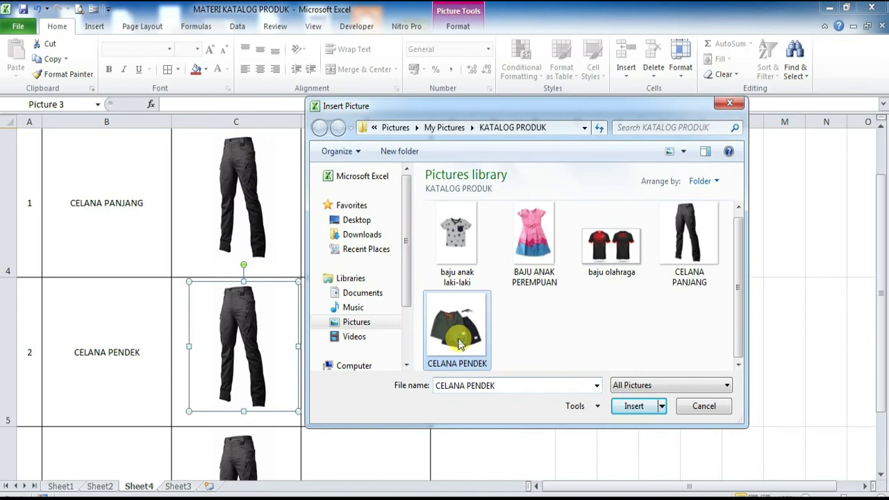
click(409, 340)
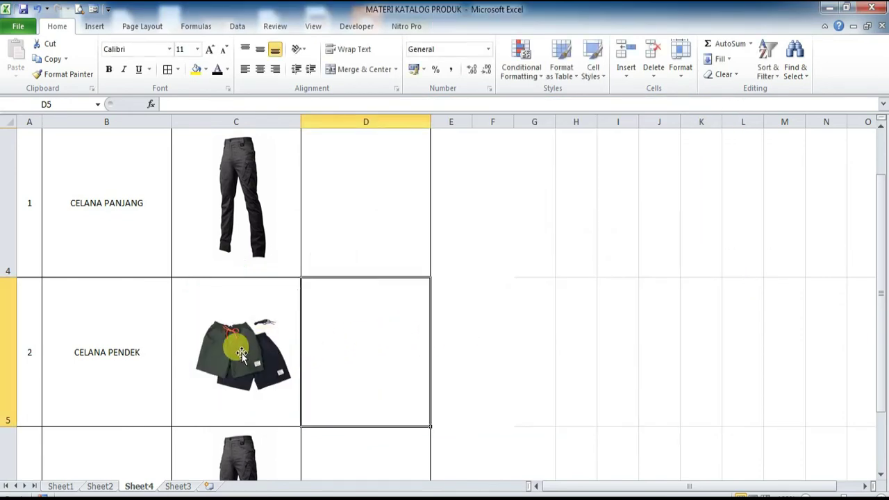
- Replace the BAJU ANAK PEREMPUAN row's photo with the pink dress image
scroll(254, 330, down, 1)
scroll(254, 330, up, 1)
scroll(230, 403, down, 1)
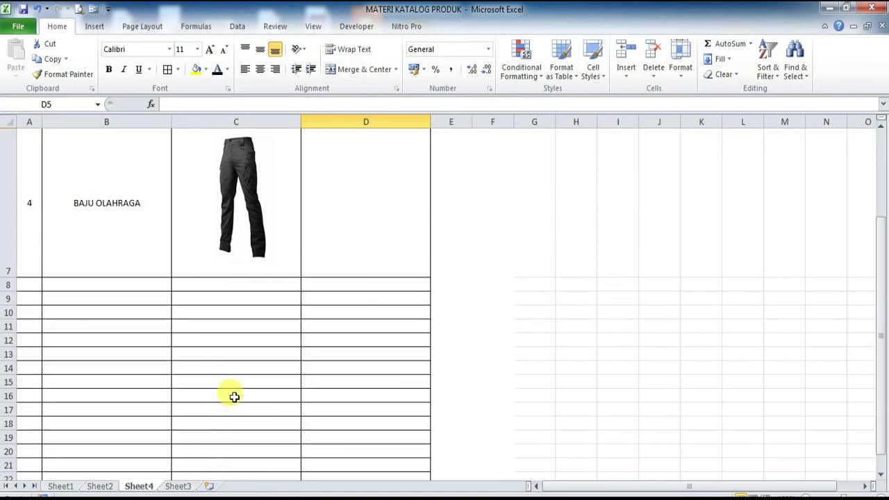
click(255, 215)
drag(880, 301, 877, 277)
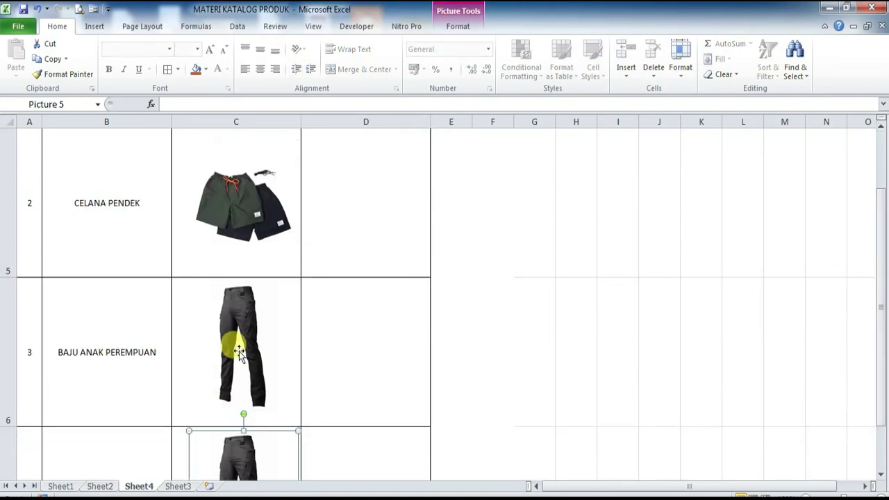
click(233, 343)
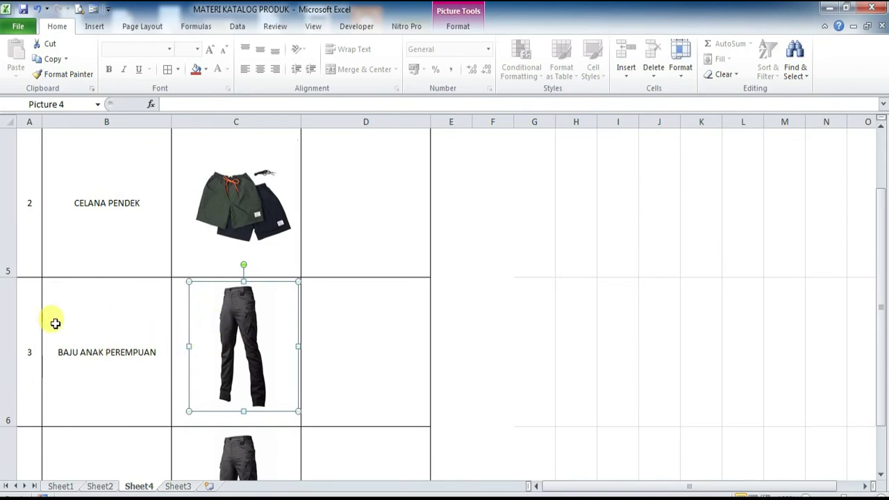
right_click(239, 334)
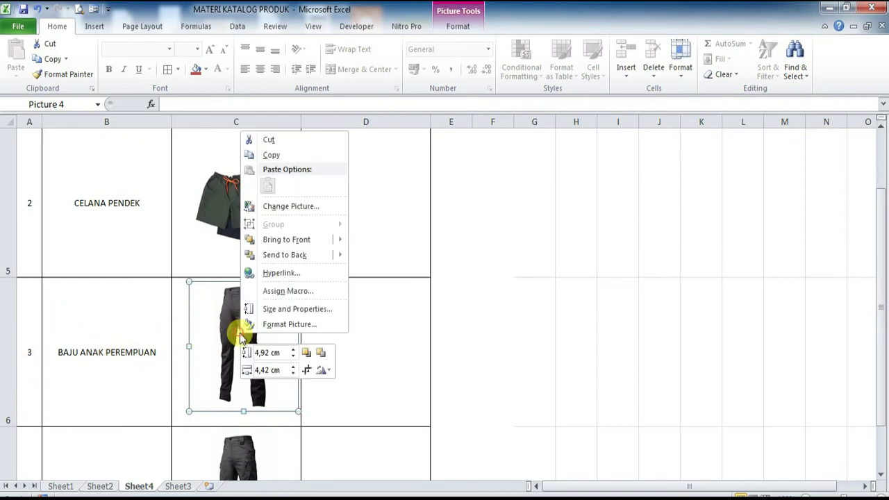
click(286, 205)
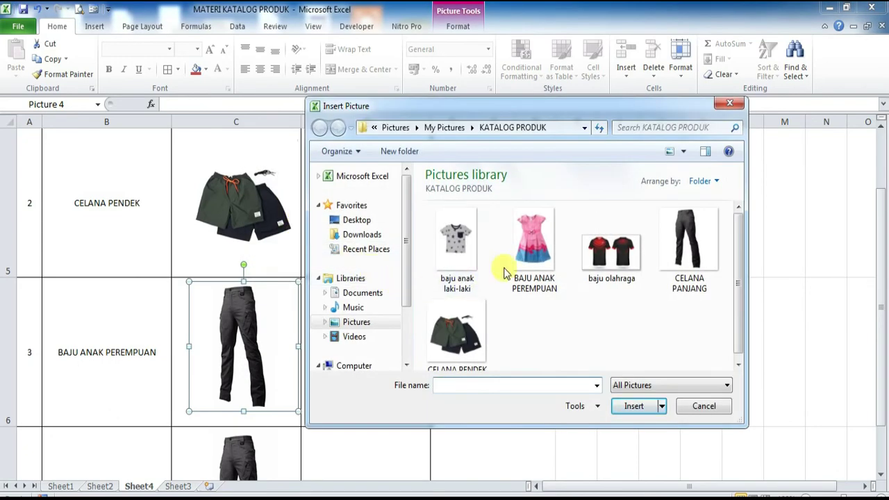
double_click(522, 244)
click(345, 322)
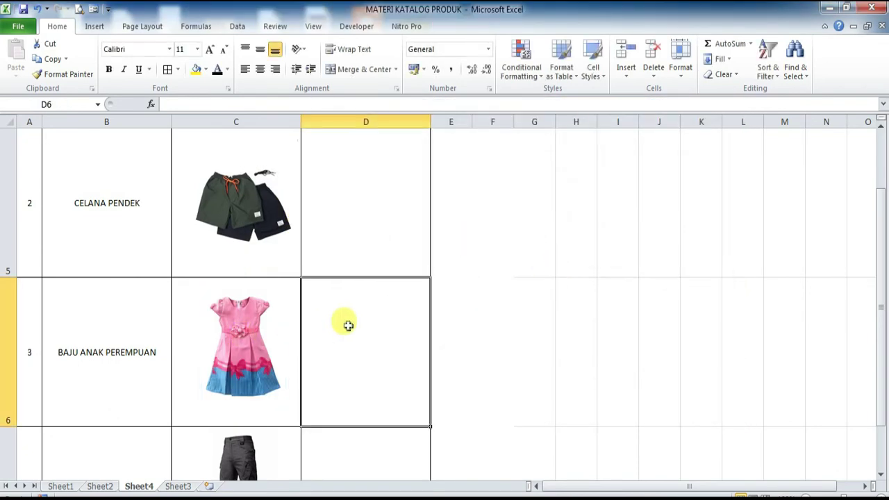
- Replace the BAJU OLAHRAGA row's photo with the sports-shirt image
scroll(271, 208, up, 1)
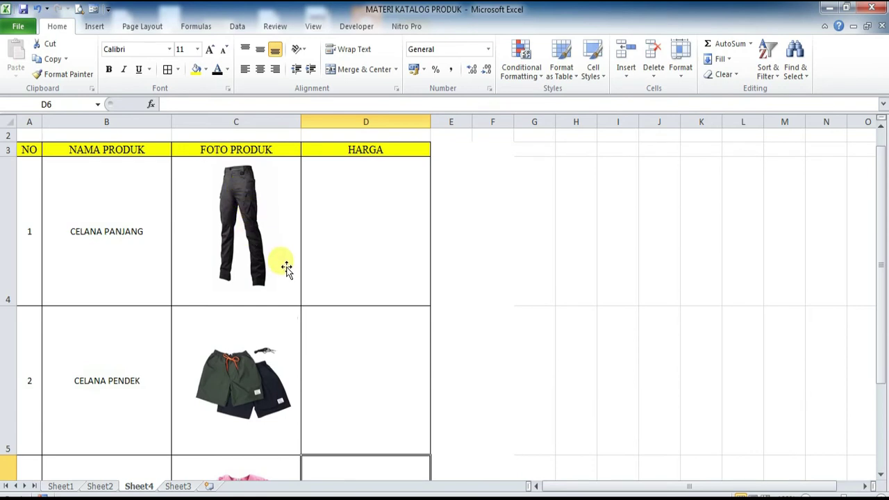
scroll(282, 284, down, 1)
scroll(282, 284, down, 1)
scroll(282, 284, up, 1)
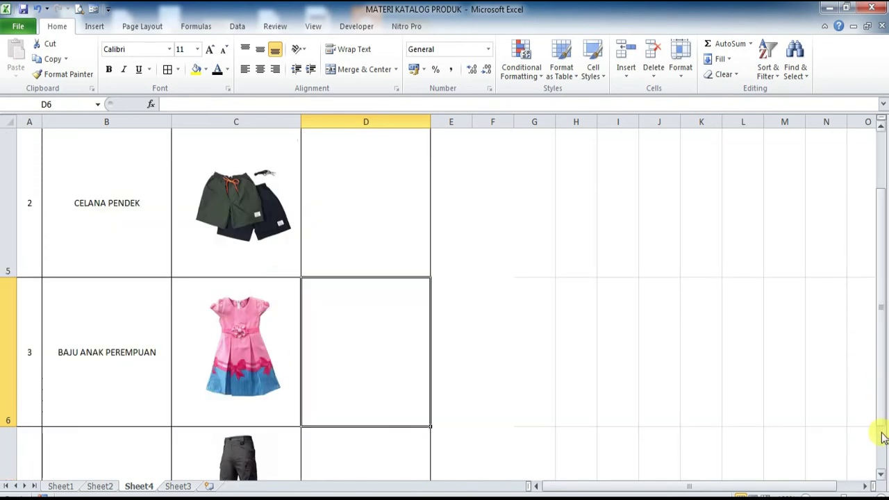
scroll(880, 465, down, 1)
click(240, 323)
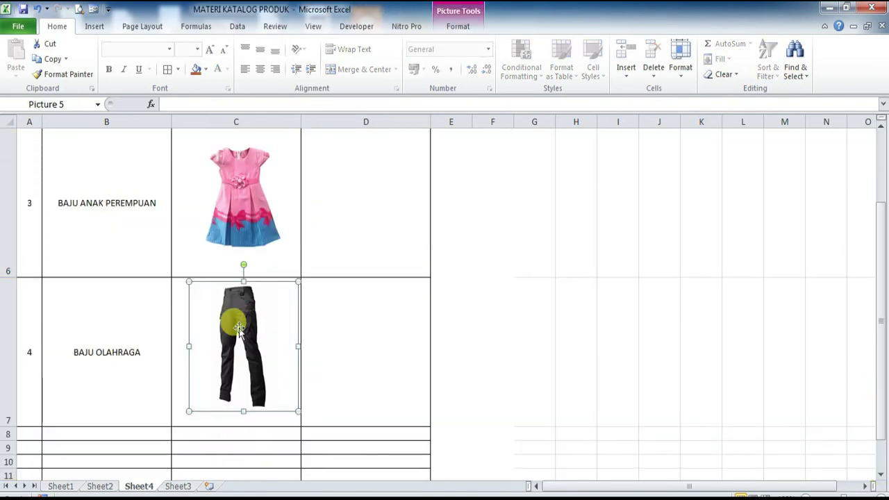
right_click(238, 328)
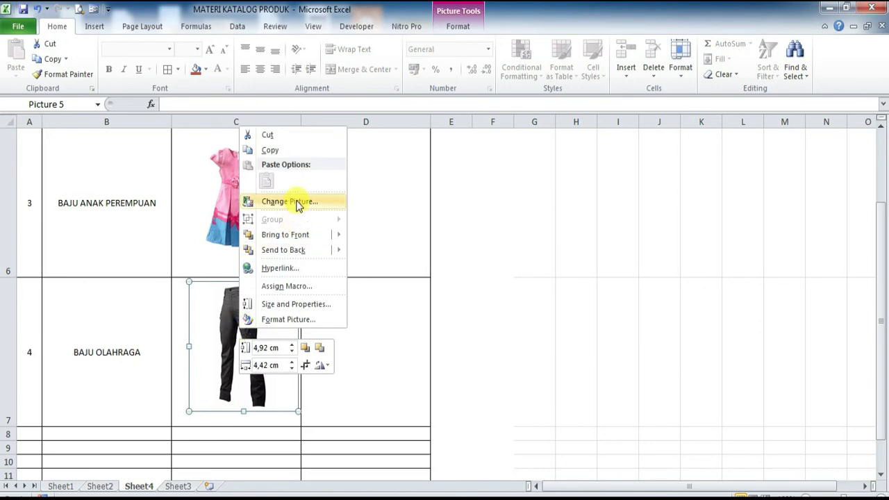
click(295, 206)
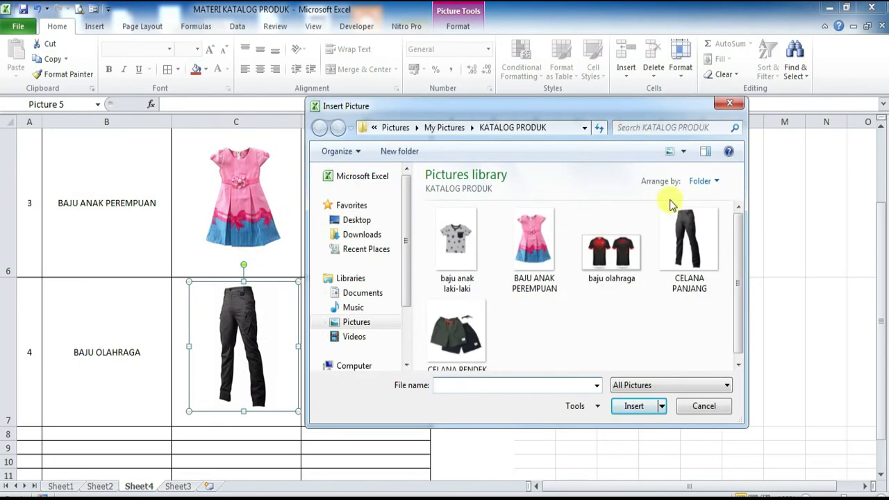
double_click(611, 252)
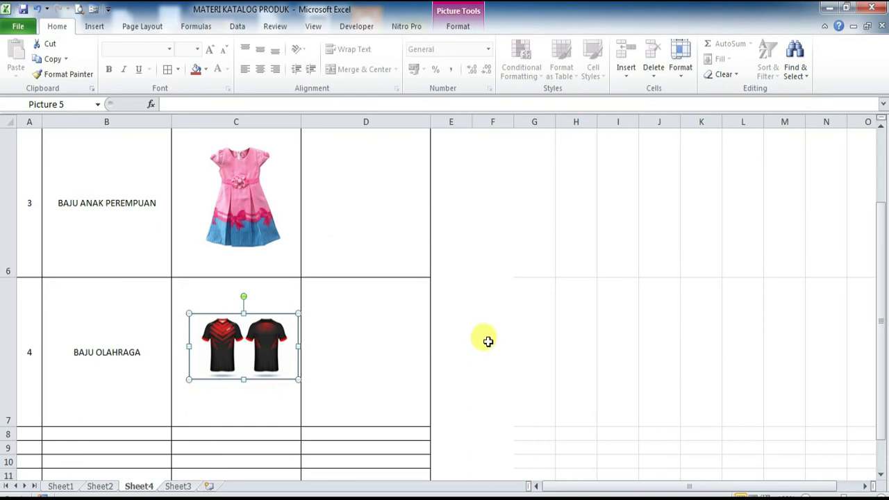
click(495, 336)
click(249, 336)
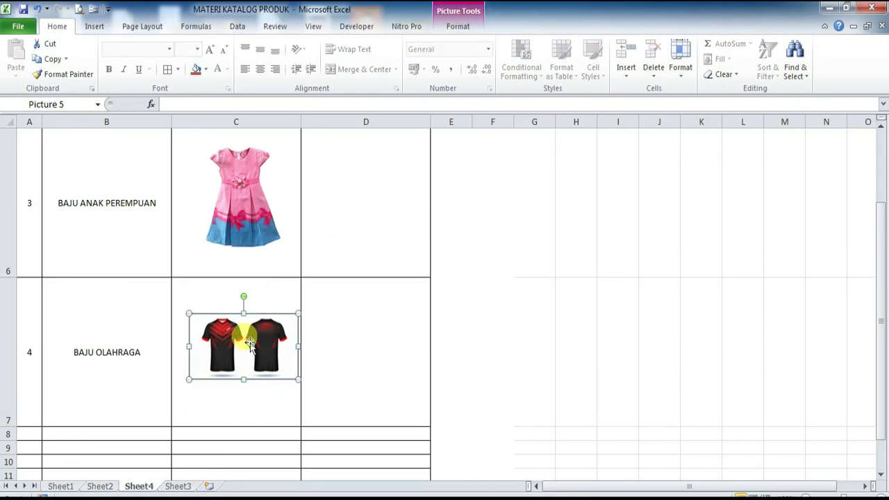
click(523, 309)
- Swap the sports-shirt photo for the CELANA PENDEK shorts image
scroll(261, 248, up, 2)
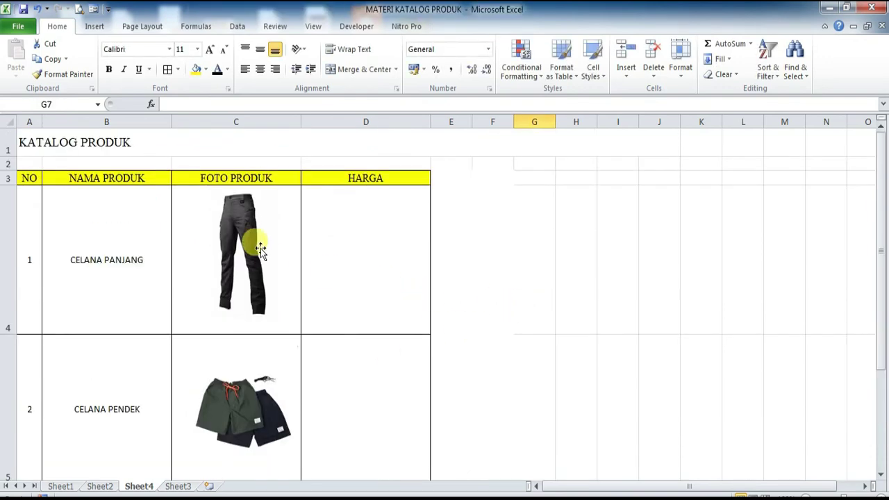
scroll(239, 412, down, 2)
scroll(242, 379, up, 1)
scroll(250, 348, down, 1)
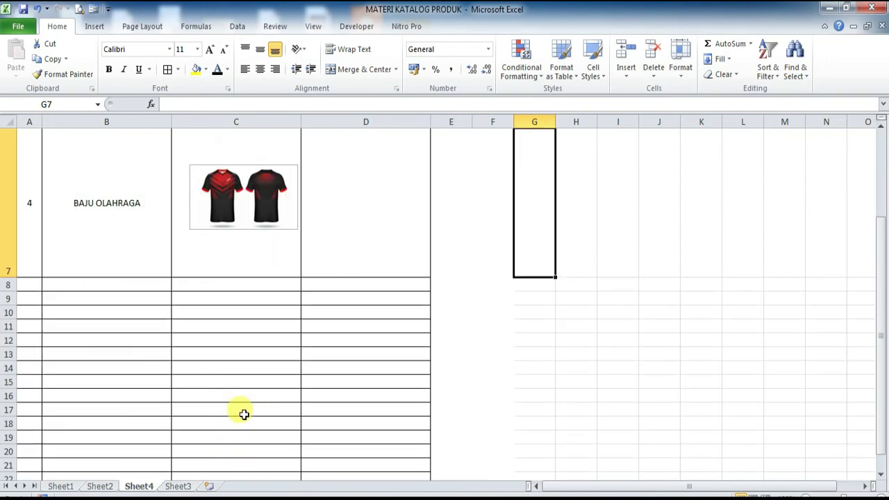
right_click(268, 202)
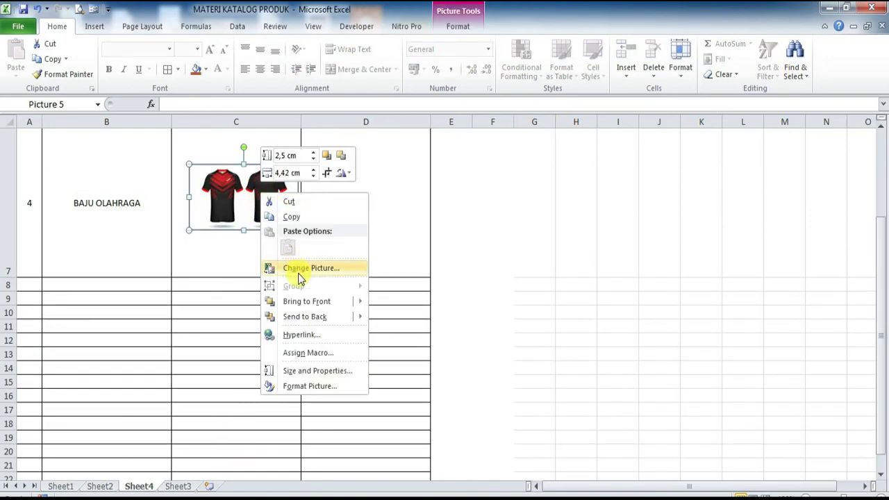
click(299, 276)
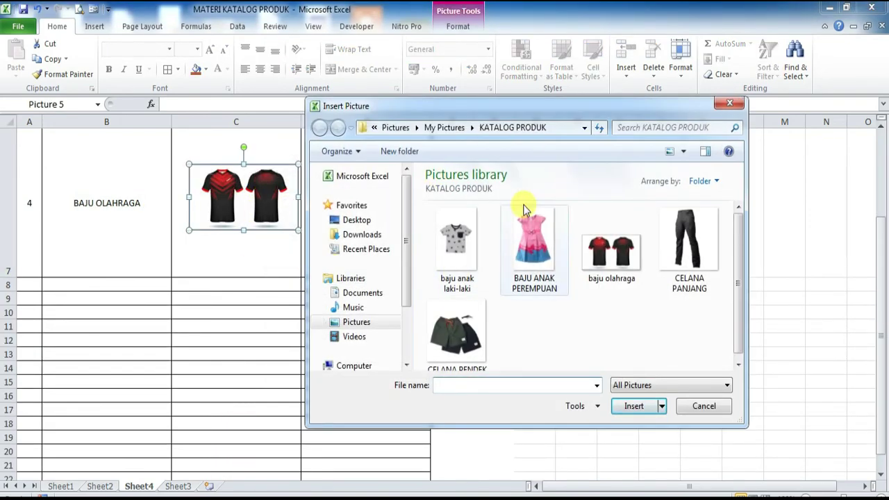
double_click(456, 332)
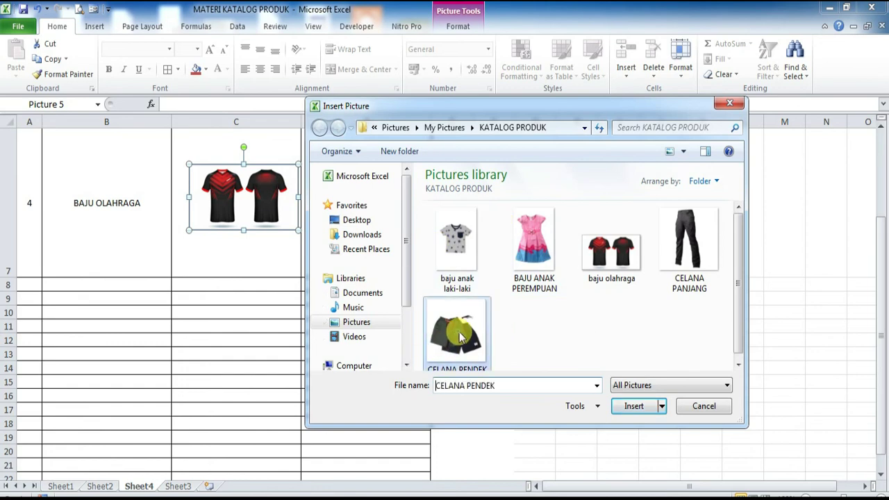
scroll(238, 393, up, 2)
scroll(268, 333, down, 2)
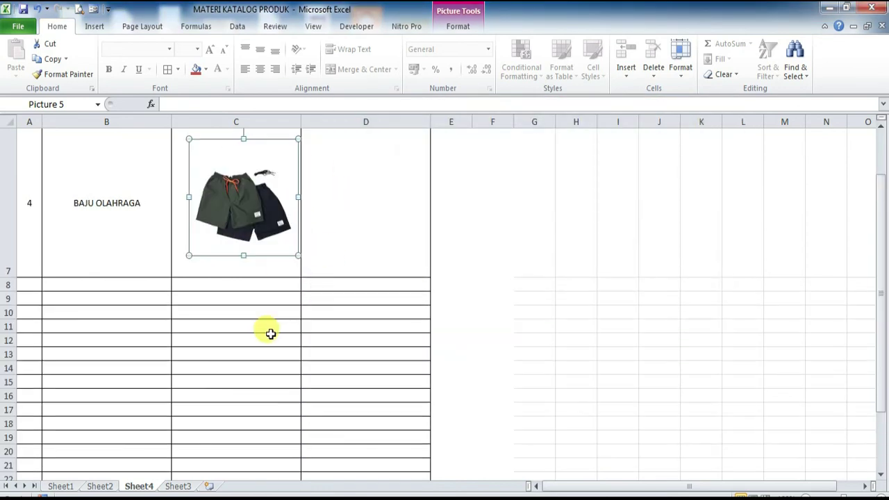
click(332, 212)
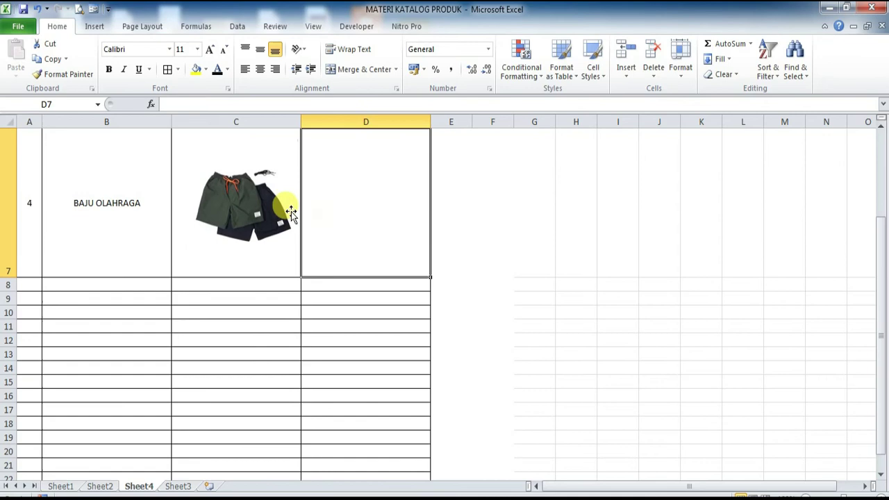
scroll(493, 210, up, 2)
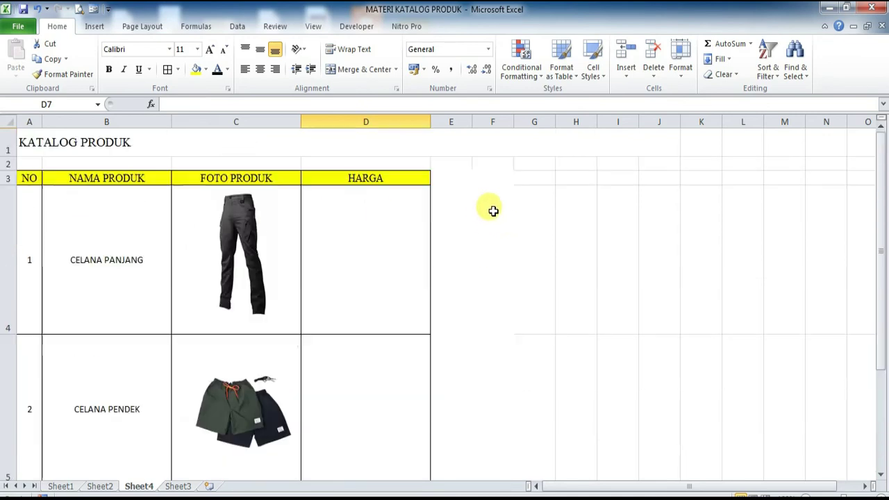
- Enter prices 15000 for CELANA PANJANG and 16000 for CELANA PENDEK
click(385, 234)
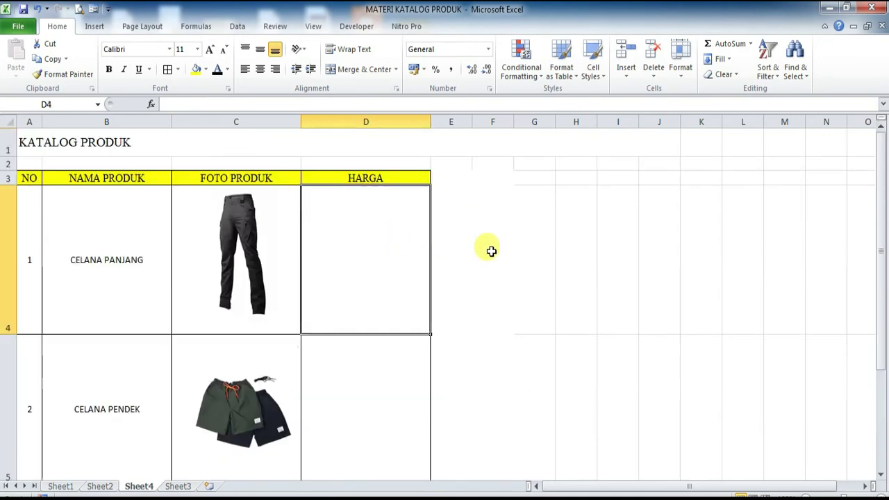
click(228, 229)
double_click(336, 229)
text(15000)
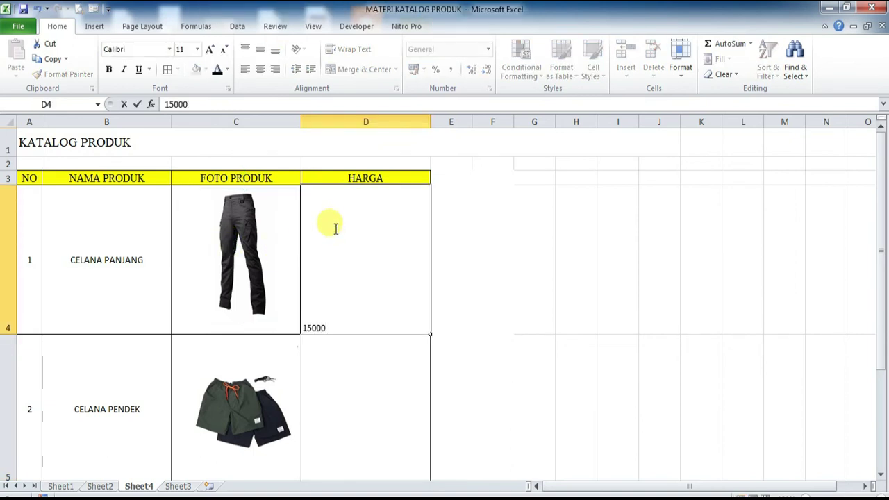
click(350, 408)
text(16000)
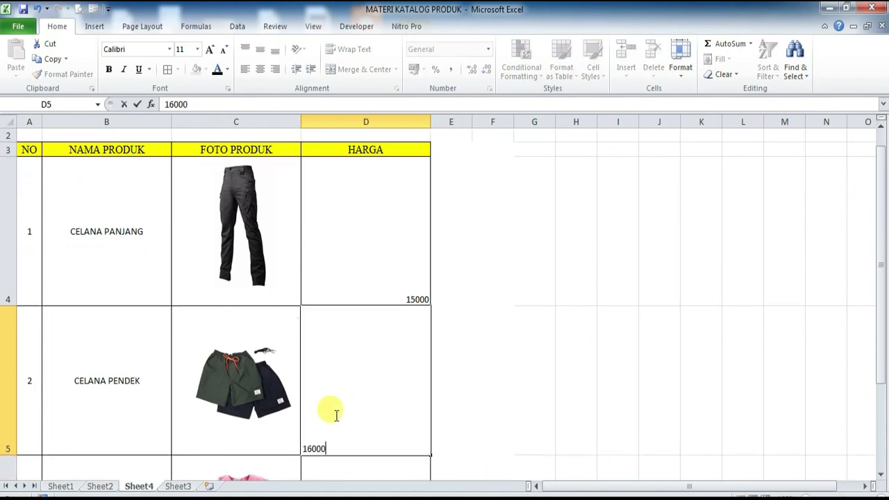
click(490, 395)
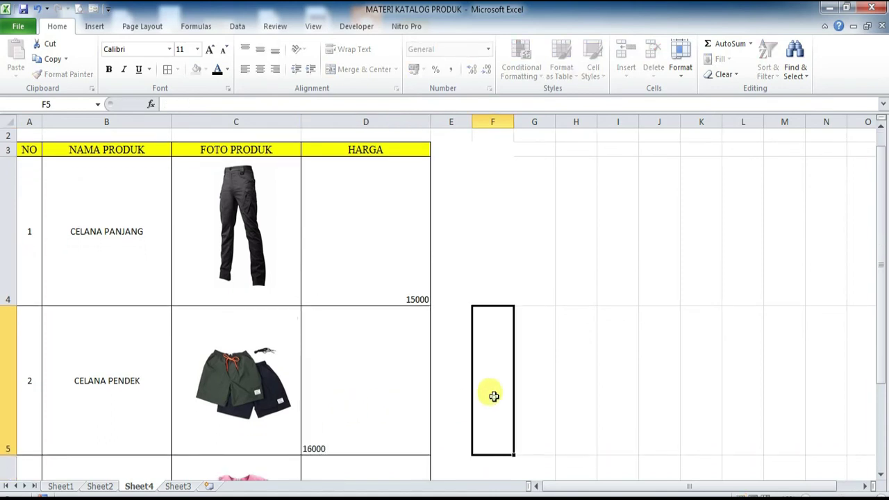
- Extend the price series down to 17000 for BAJU ANAK PEREMPUAN
click(398, 288)
drag(398, 288, 413, 414)
scroll(514, 389, down, 2)
scroll(486, 312, up, 2)
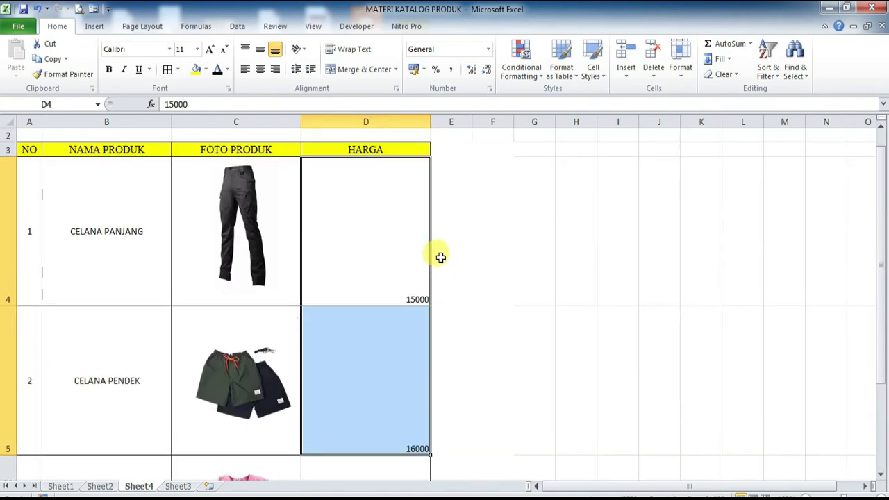
drag(880, 363, 881, 368)
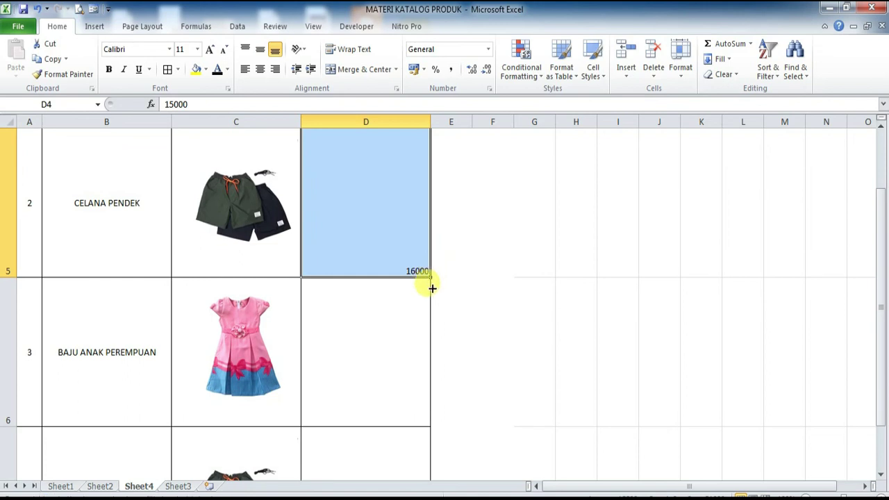
drag(432, 287, 430, 457)
click(479, 377)
scroll(484, 379, down, 1)
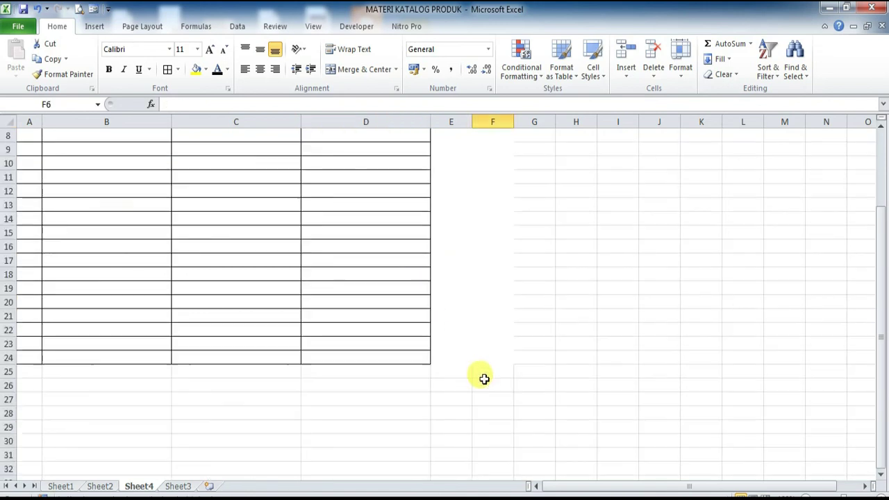
scroll(485, 379, up, 2)
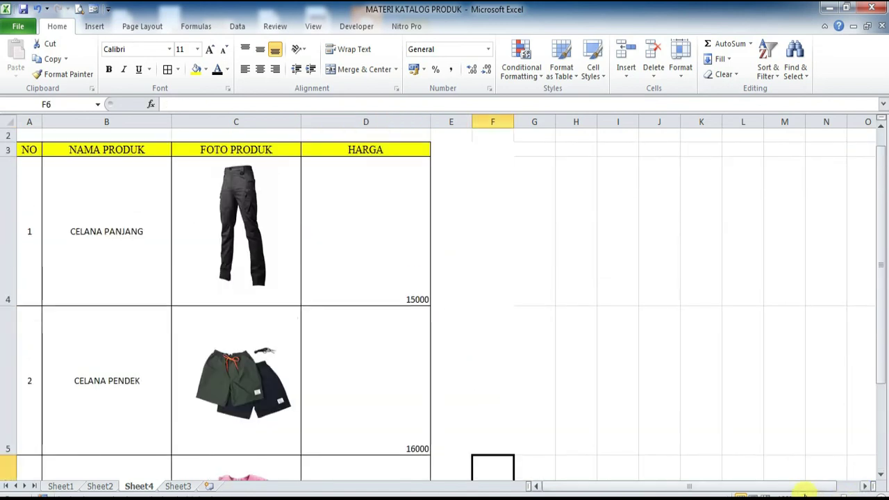
- Change the BAJU OLAHRAGA price to 18000
click(804, 492)
click(804, 491)
click(601, 370)
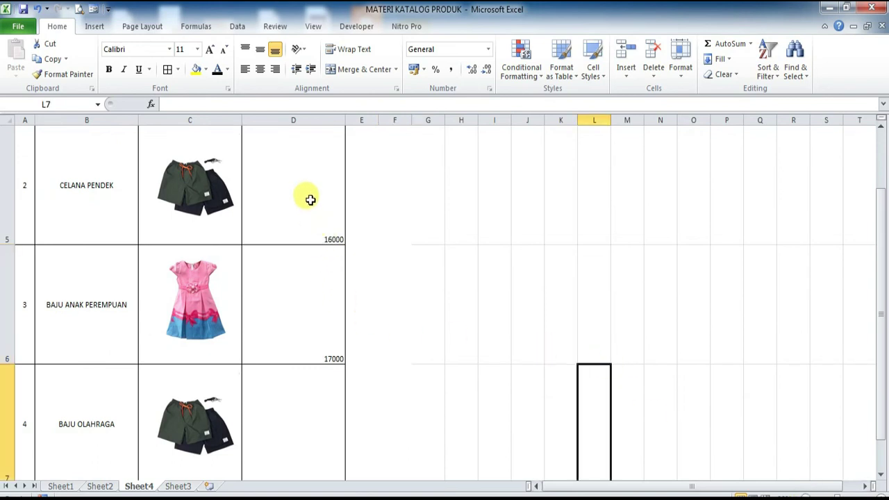
drag(309, 200, 316, 326)
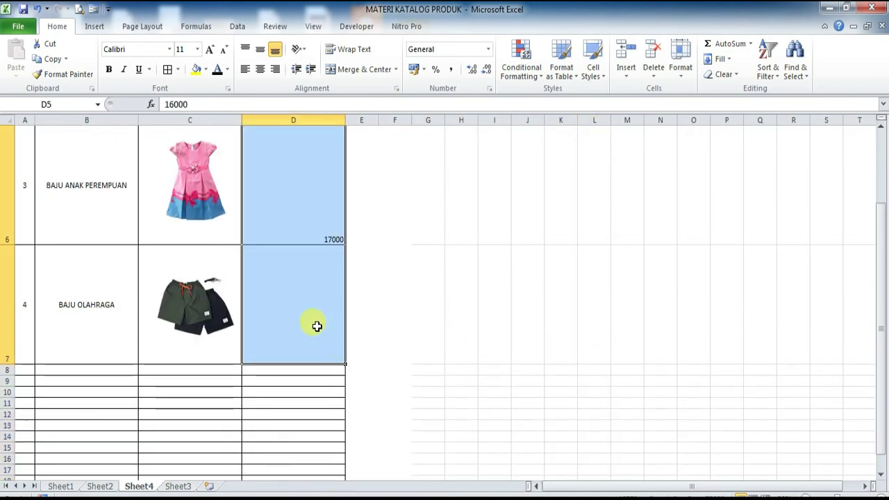
double_click(316, 327)
text(000)
click(455, 271)
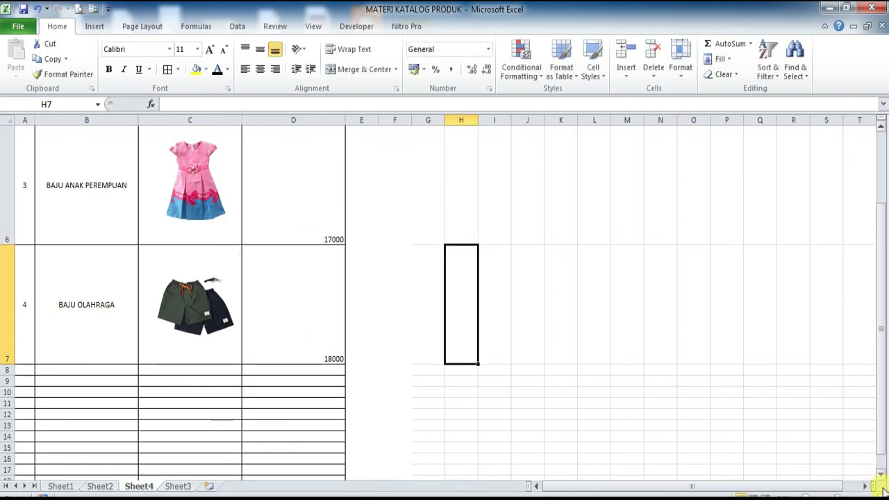
- Select the four HARGA price cells D4:D7 for formatting
click(882, 490)
click(699, 341)
scroll(346, 298, up, 2)
mouse_move(345, 297)
mouse_down()
mouse_move(373, 292)
mouse_move(397, 482)
mouse_move(391, 415)
mouse_up()
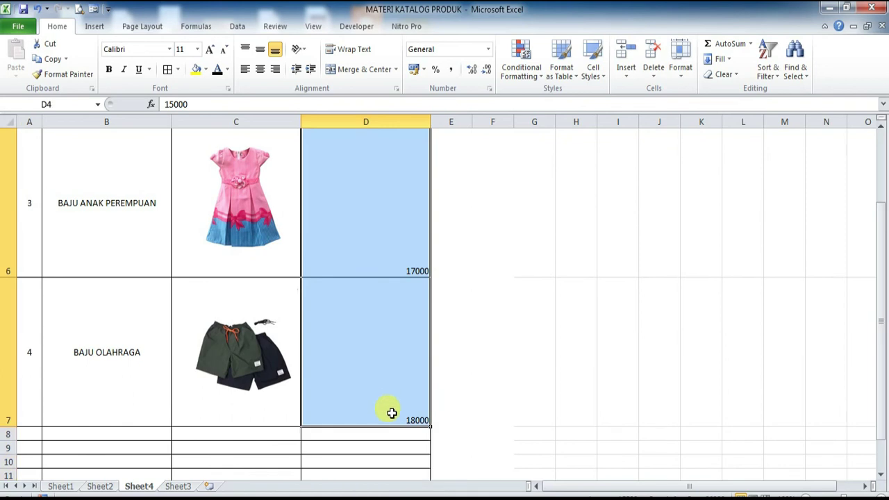
click(490, 50)
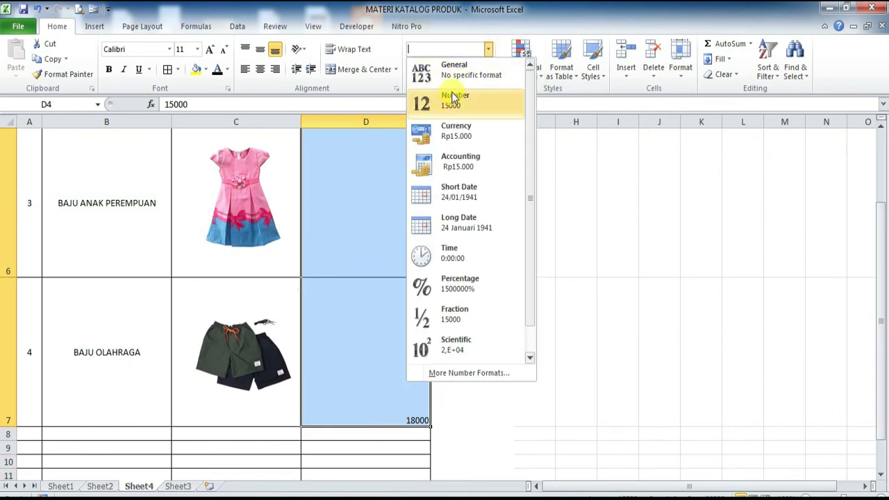
- Apply Rp accounting format and middle vertical alignment to the HARGA prices D4:D7
click(455, 162)
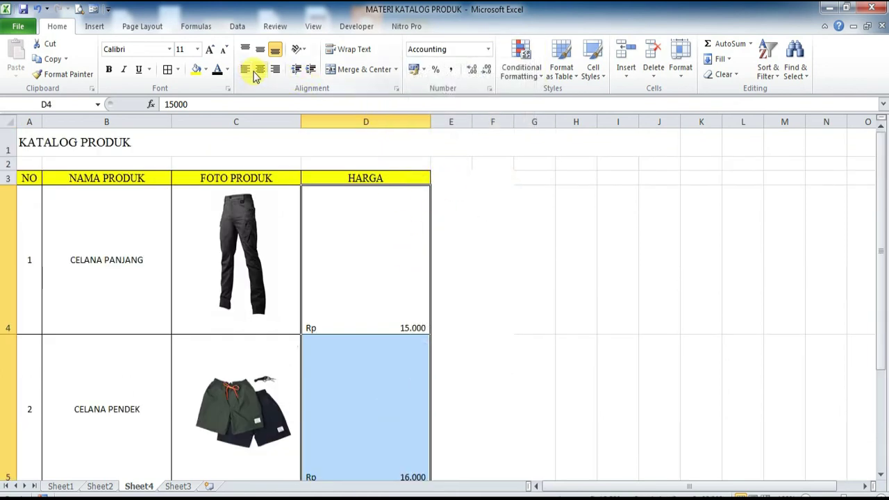
click(260, 50)
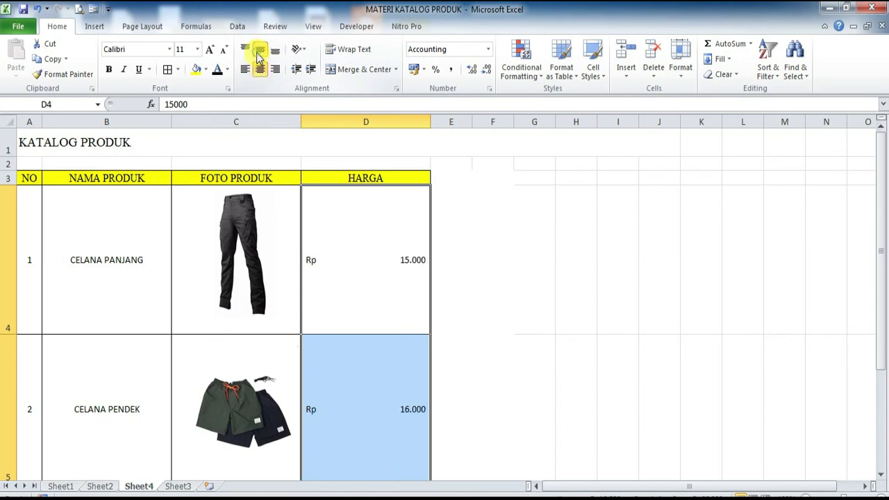
click(559, 267)
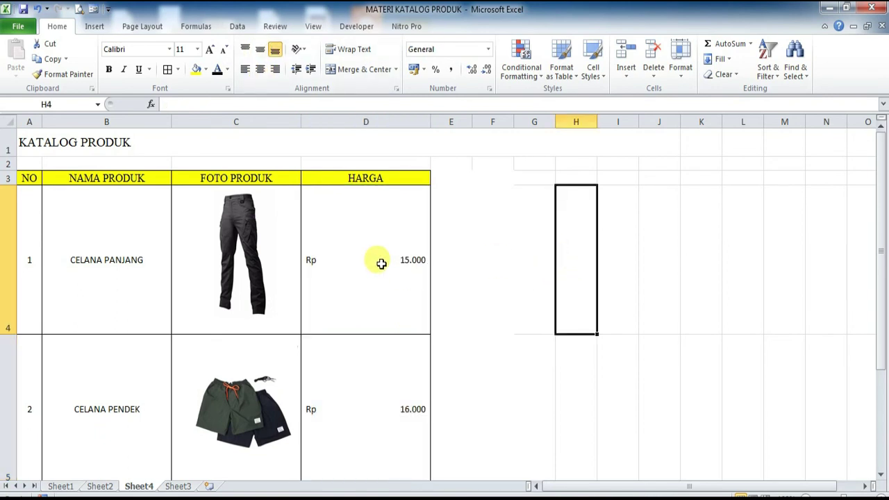
scroll(381, 264, down, 1)
scroll(383, 263, up, 1)
click(233, 247)
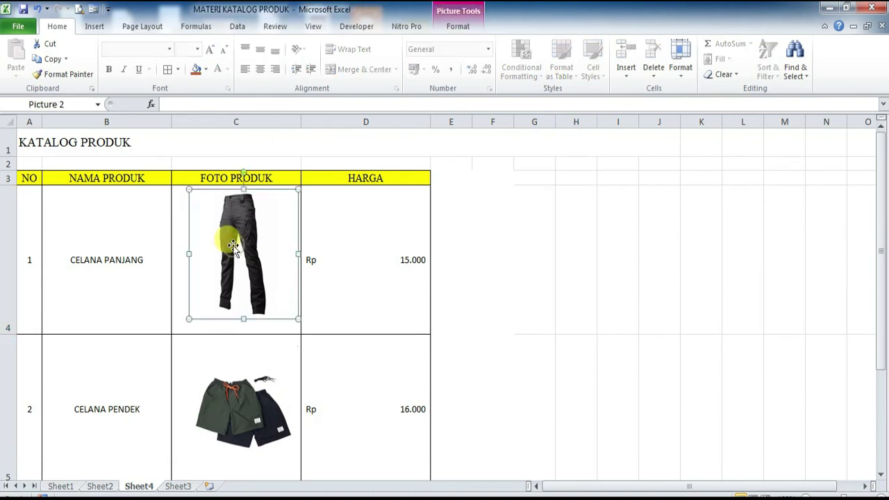
click(128, 271)
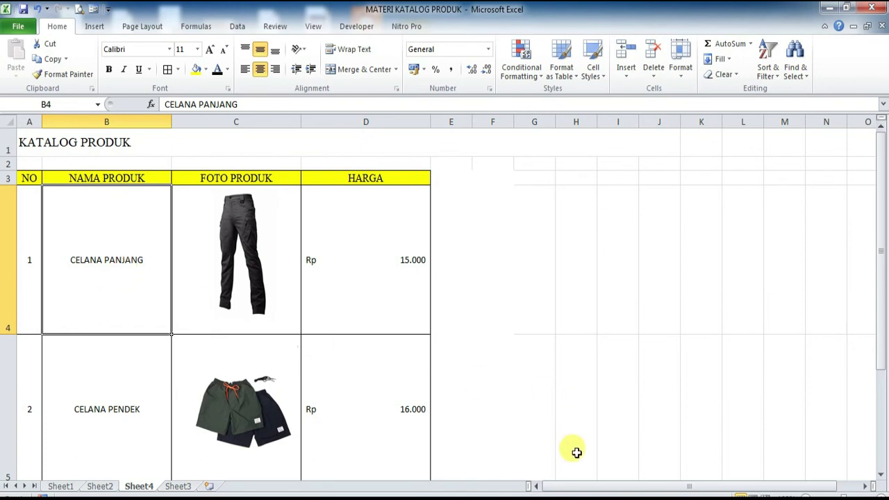
click(507, 273)
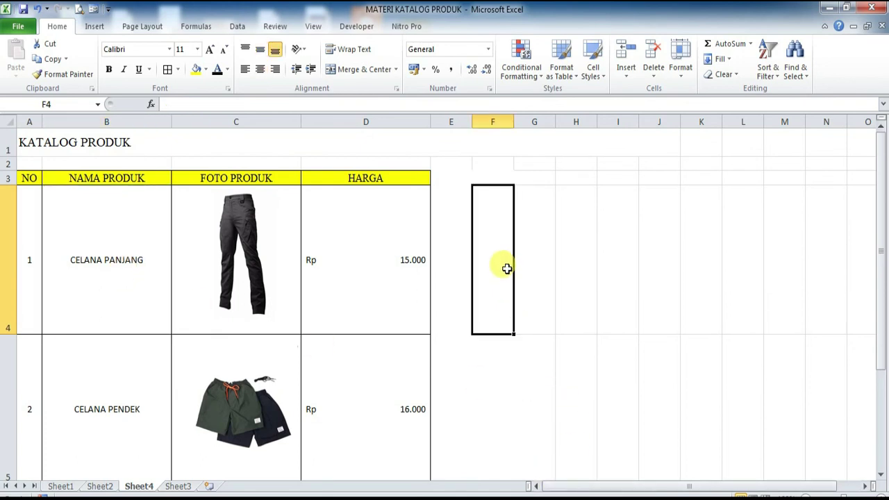
click(262, 258)
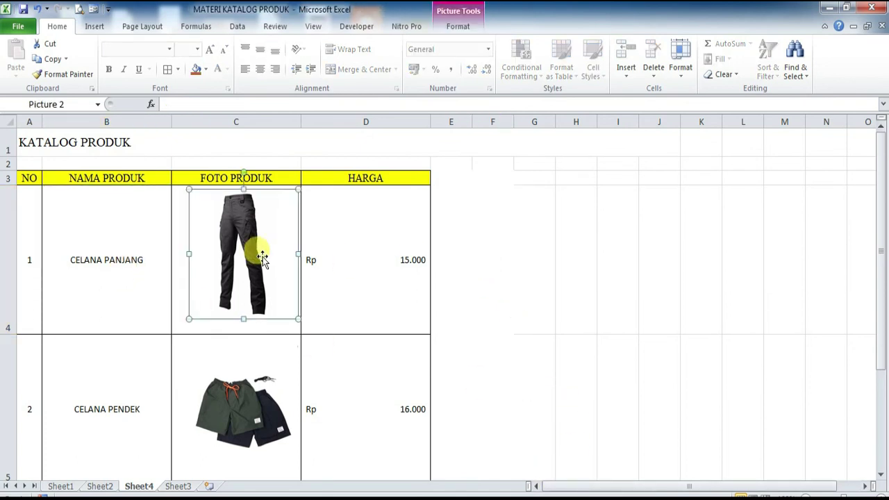